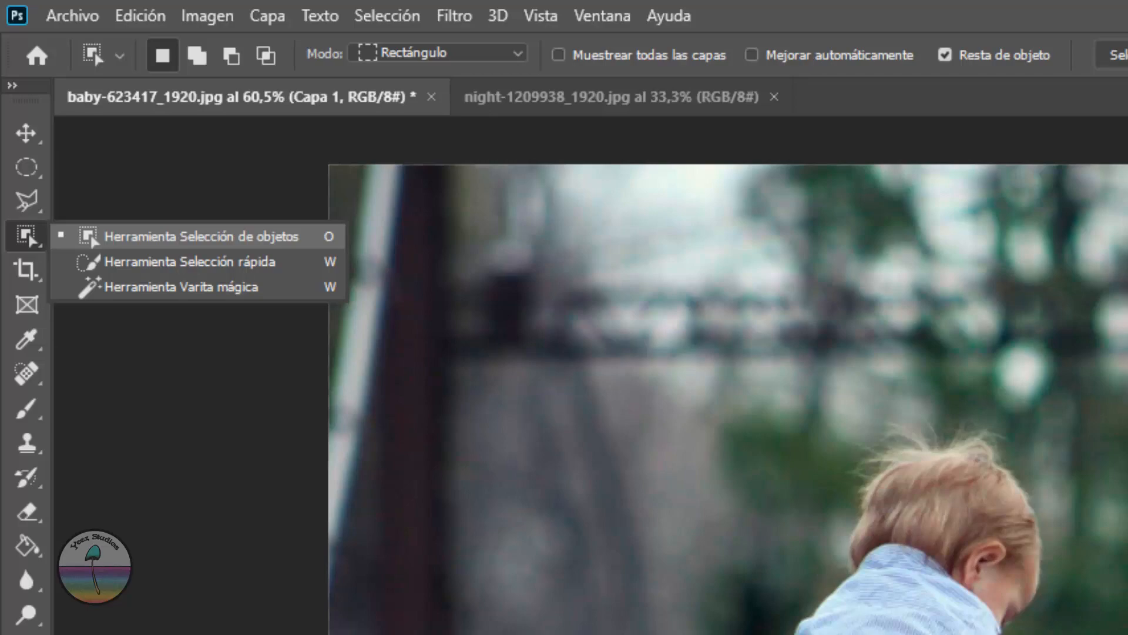
# - Select the child and the teddy bear together with the Object Selection tool, using a rectangle around both
pyautogui.click(202, 236)
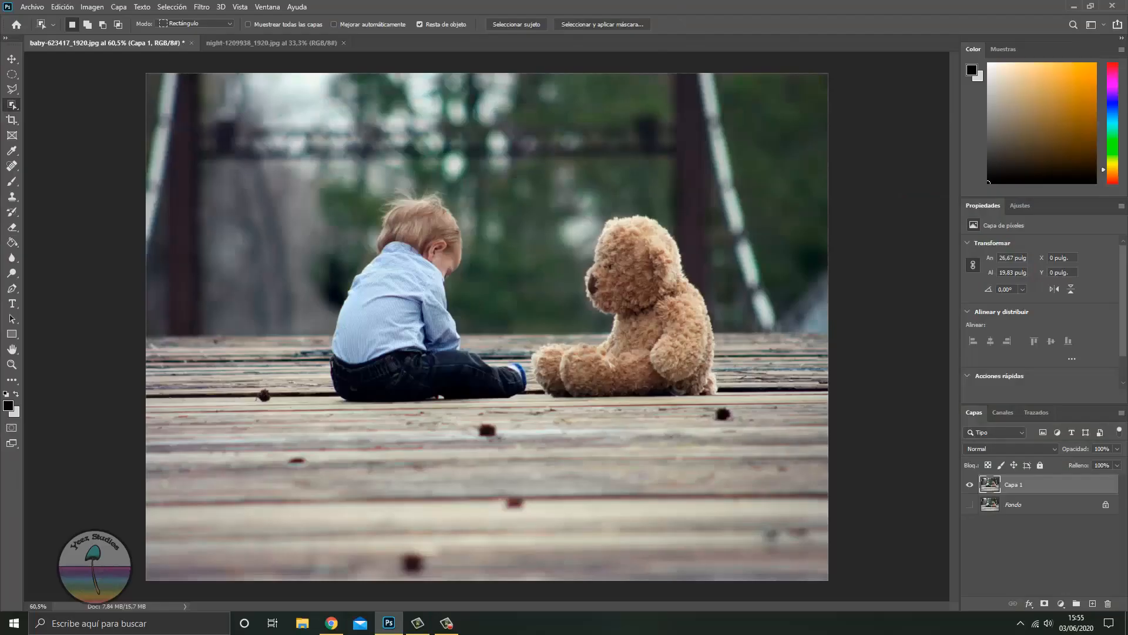
pyautogui.moveTo(294, 166); pyautogui.dragTo(761, 415)
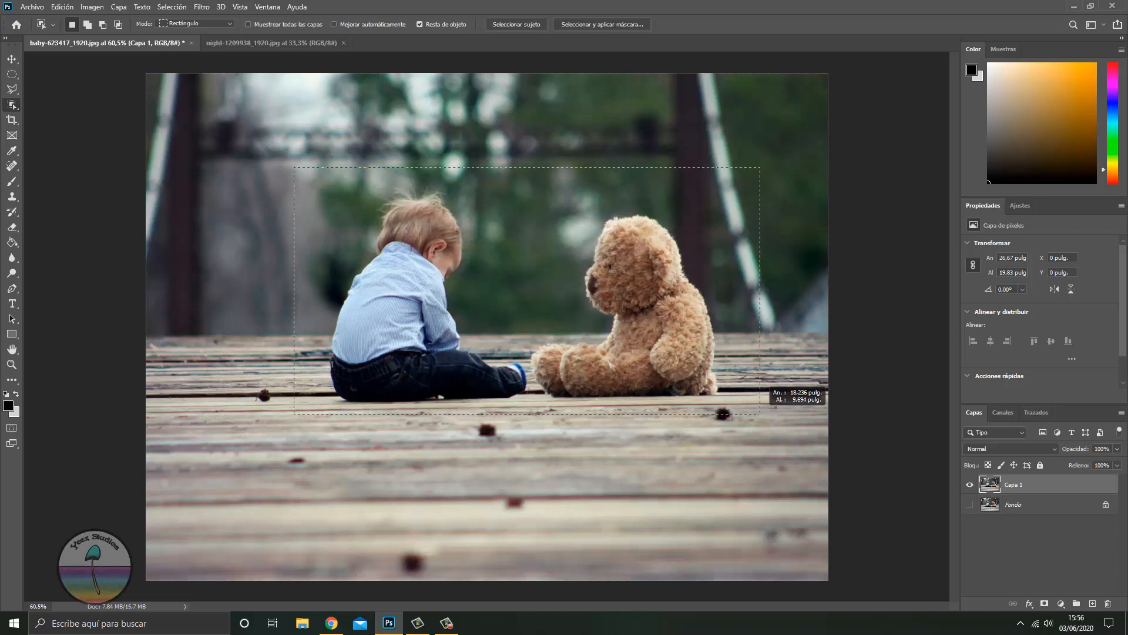
pyautogui.moveTo(760, 415); pyautogui.dragTo(761, 414)
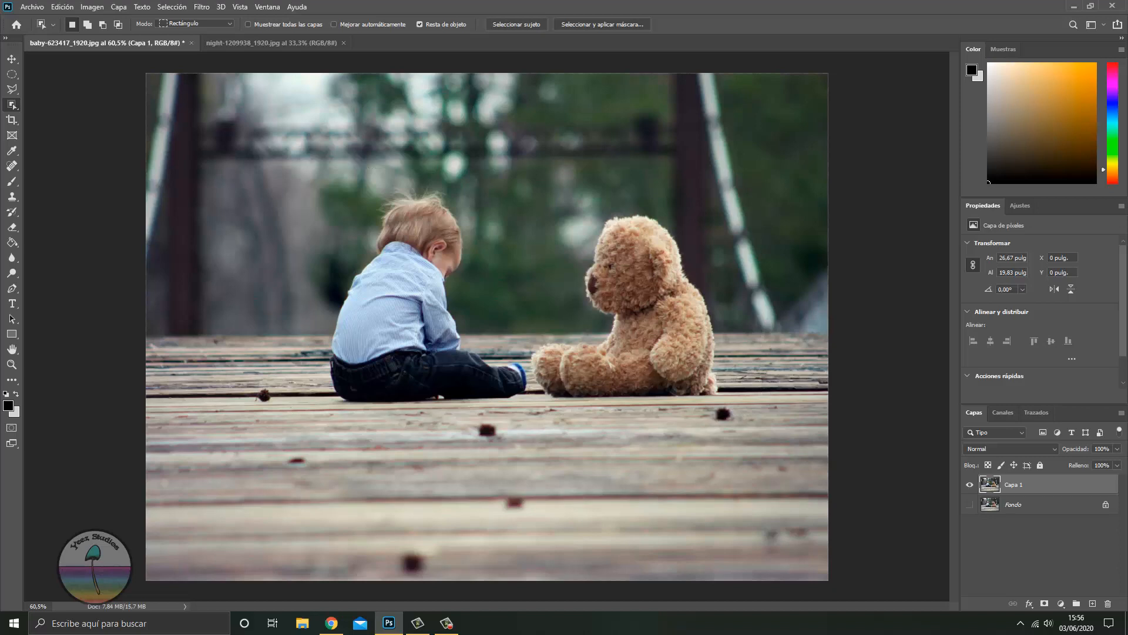
# - Subtract the wooden-plank gap between the child's foot and the bear's feet from the selection with the Polygonal Lasso
pyautogui.press('l')
pyautogui.scroll(6, 528, 400)
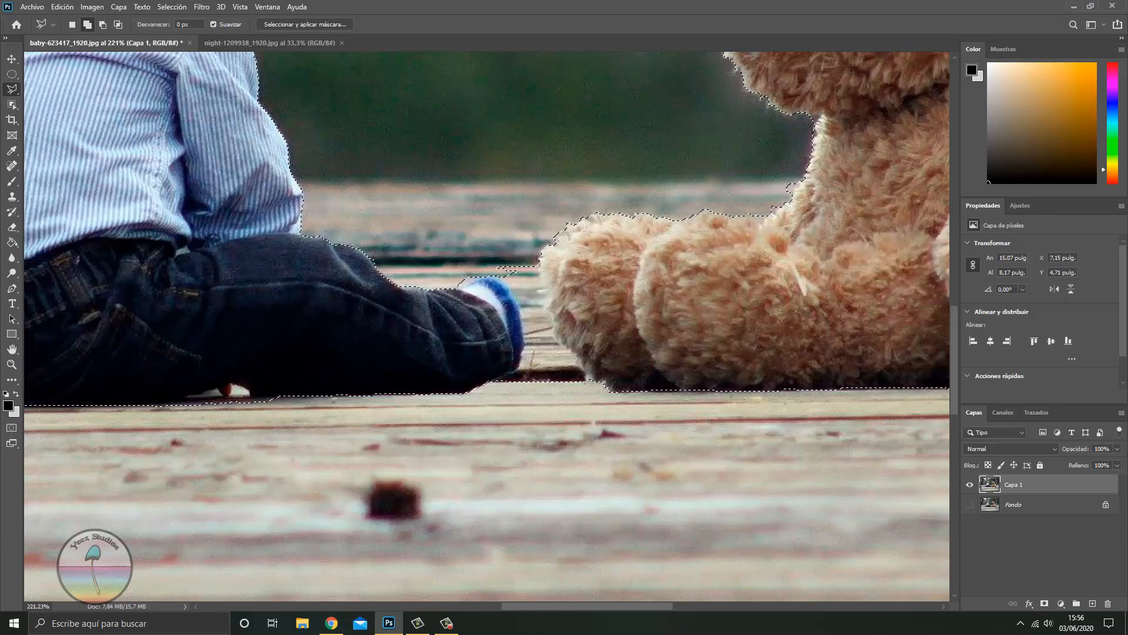
pyautogui.scroll(2, 538, 358)
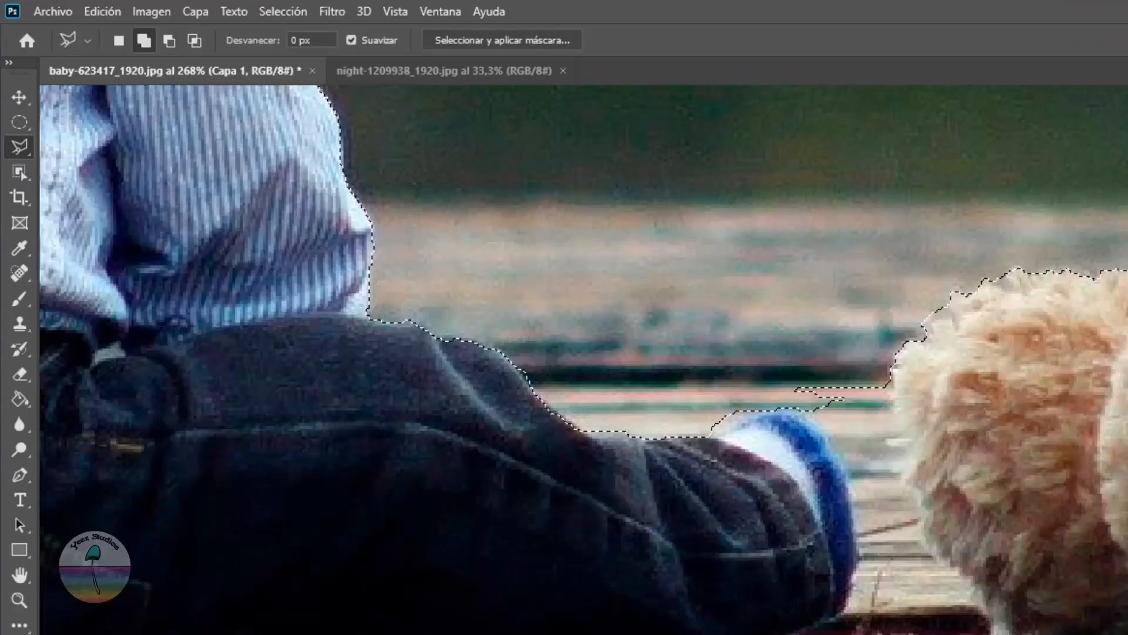
pyautogui.rightClick(12, 89)
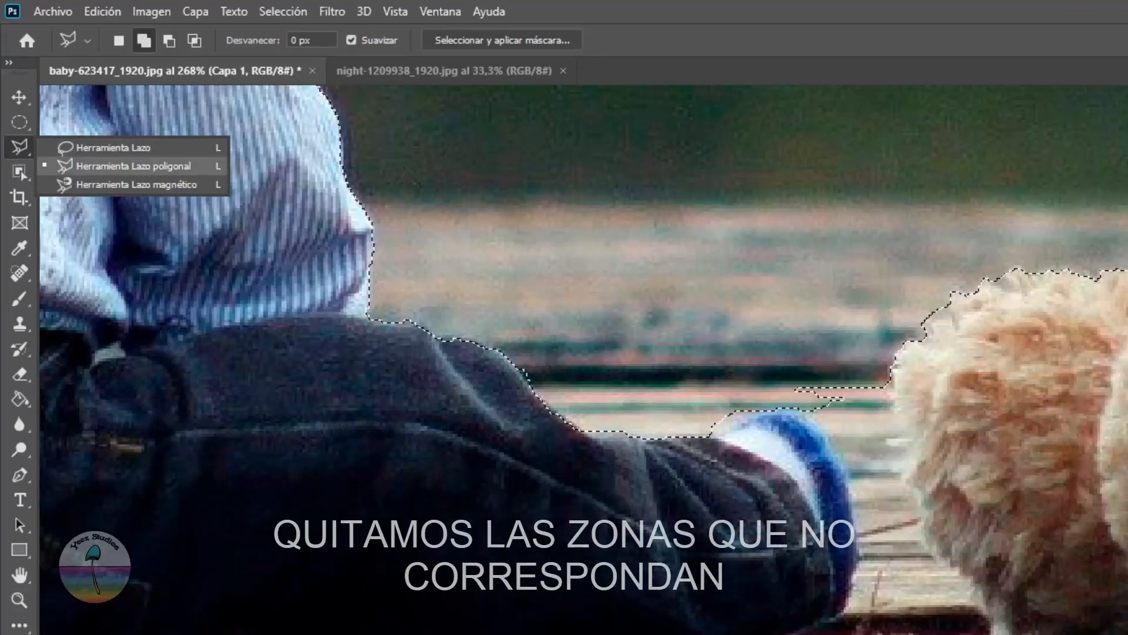
pyautogui.click(134, 166)
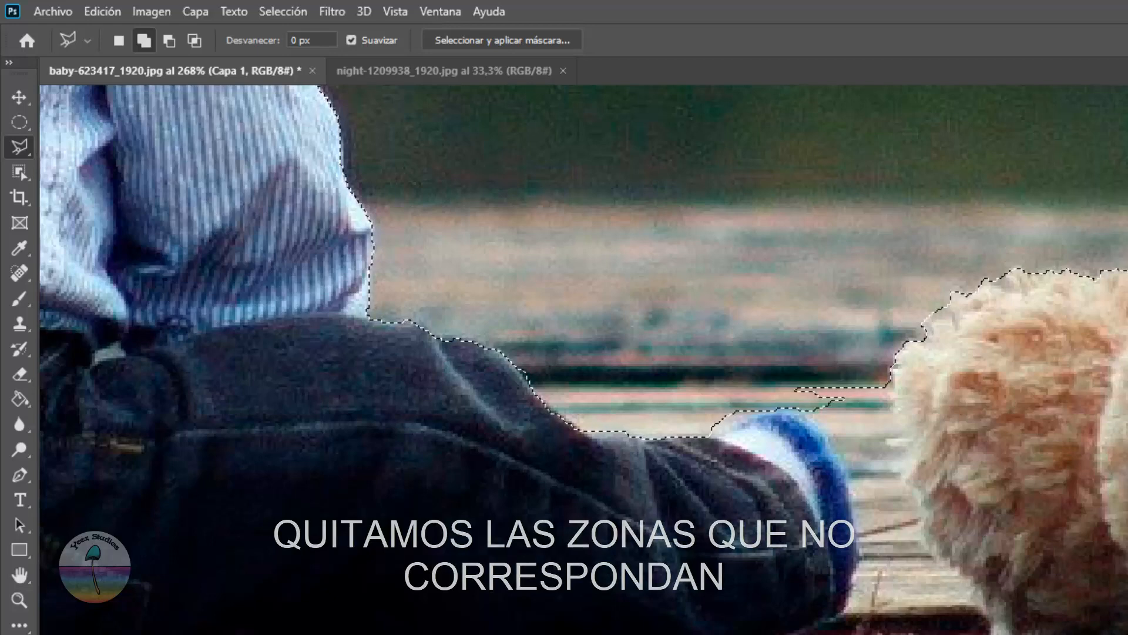
pyautogui.click(170, 41)
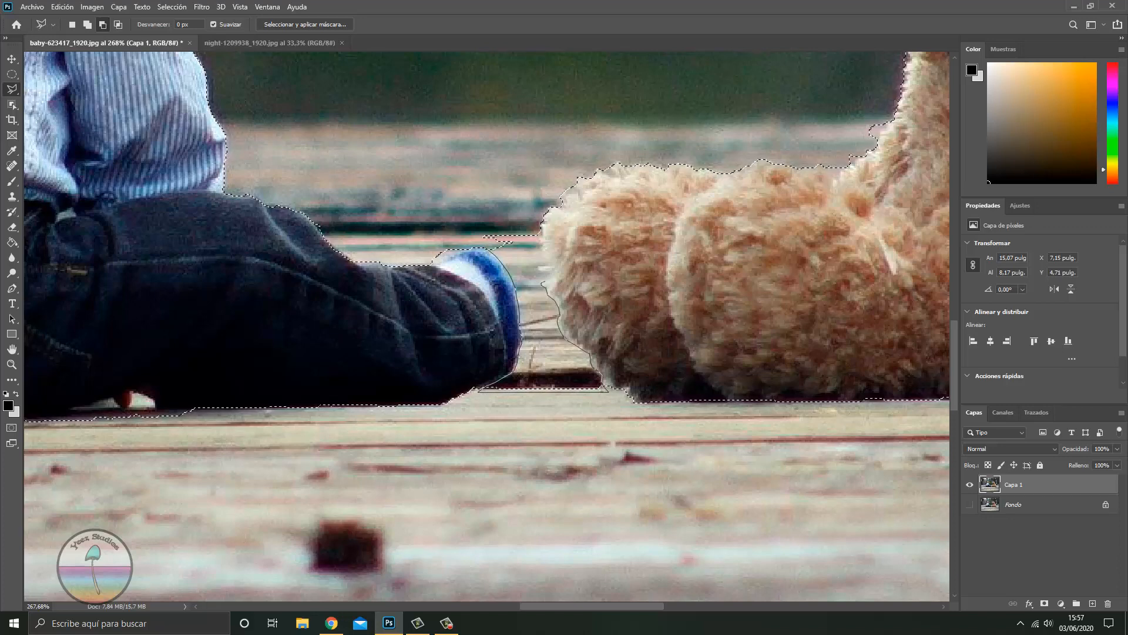
pyautogui.doubleClick(547, 258)
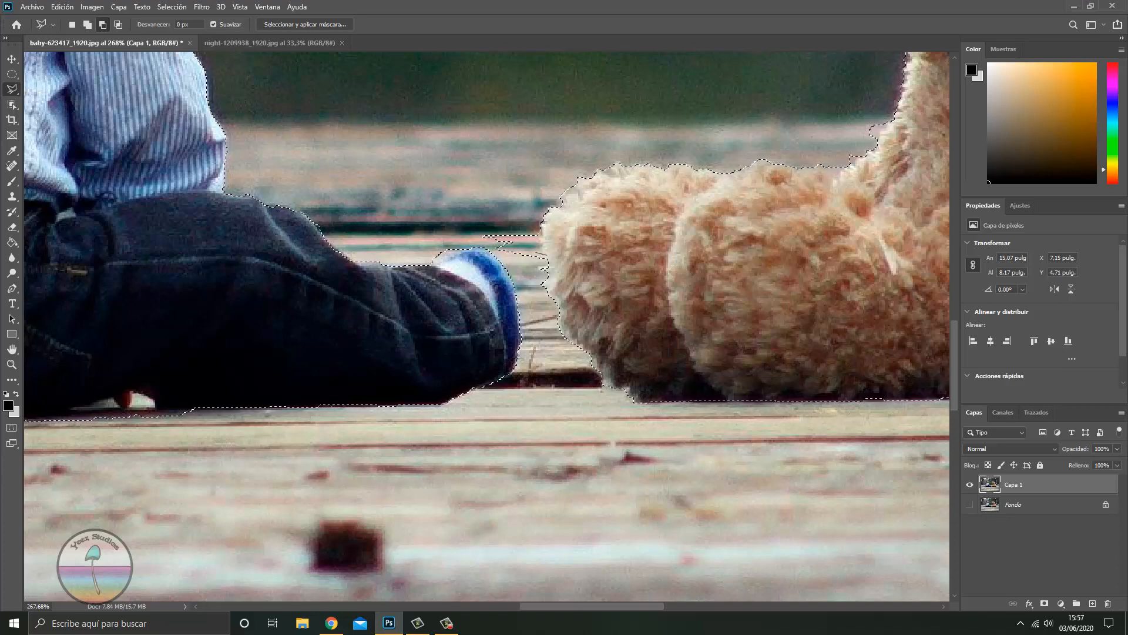
# - Subtract the leftover pointed sliver between the child's sock and the upper edge of the bear's foot from the selection
pyautogui.click(547, 255)
pyautogui.click(541, 251)
pyautogui.click(545, 240)
pyautogui.click(539, 230)
pyautogui.click(523, 224)
pyautogui.click(494, 220)
pyautogui.click(474, 233)
pyautogui.click(482, 242)
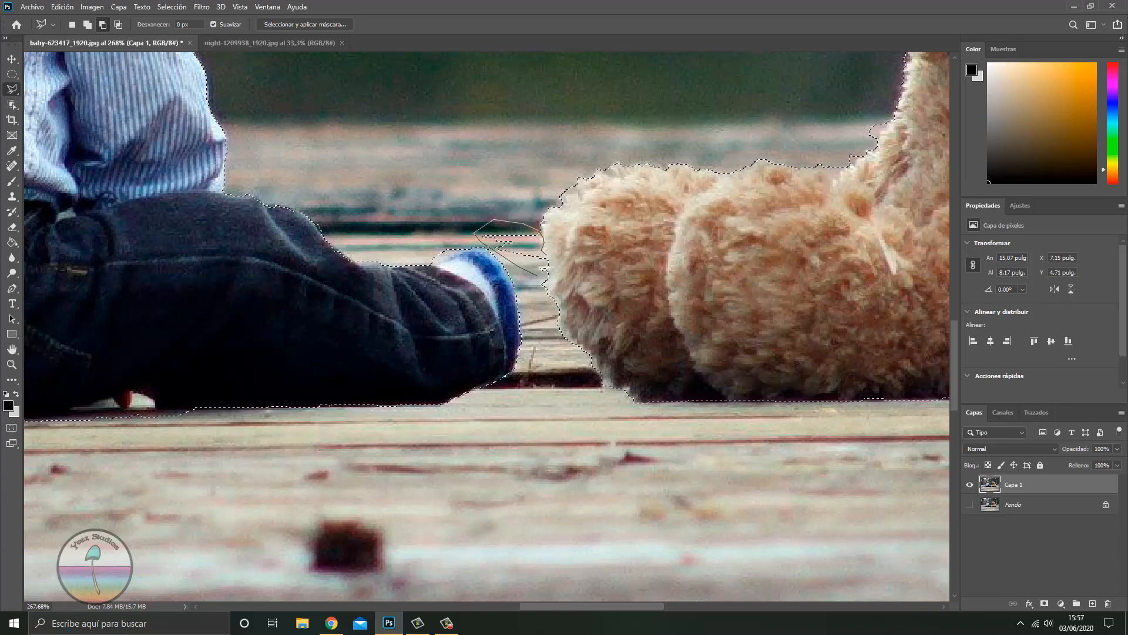
pyautogui.click(537, 276)
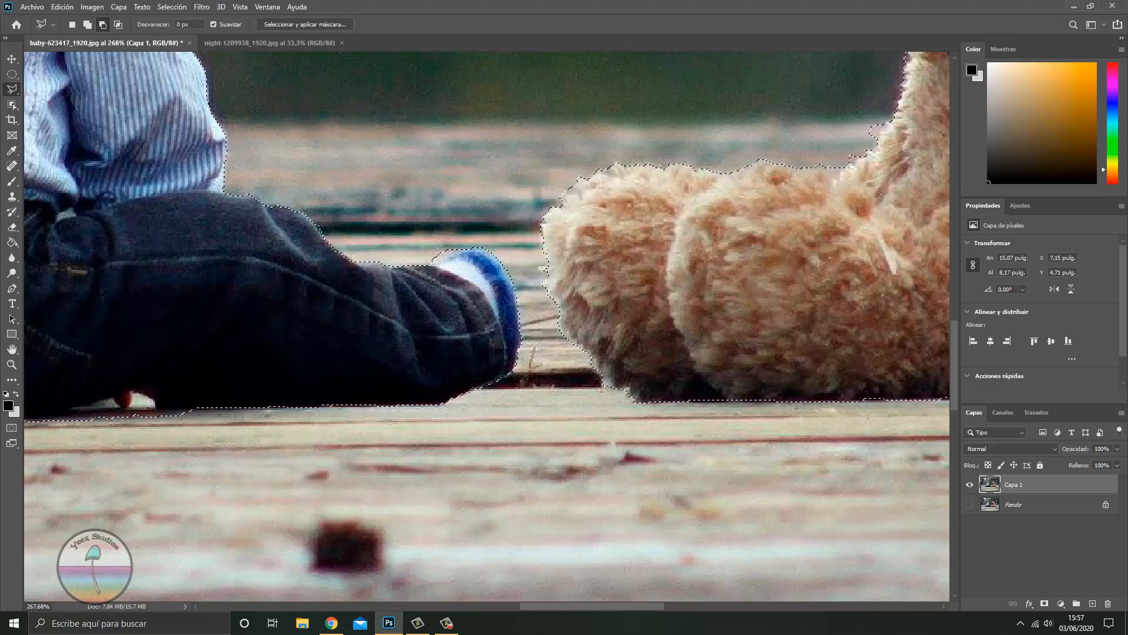
# - Subtract the light gaps and the strip of planks beneath the child's trousers from the selection with the Polygonal Lasso
pyautogui.scroll(-1, 472, 244)
pyautogui.scroll(-4, 469, 246)
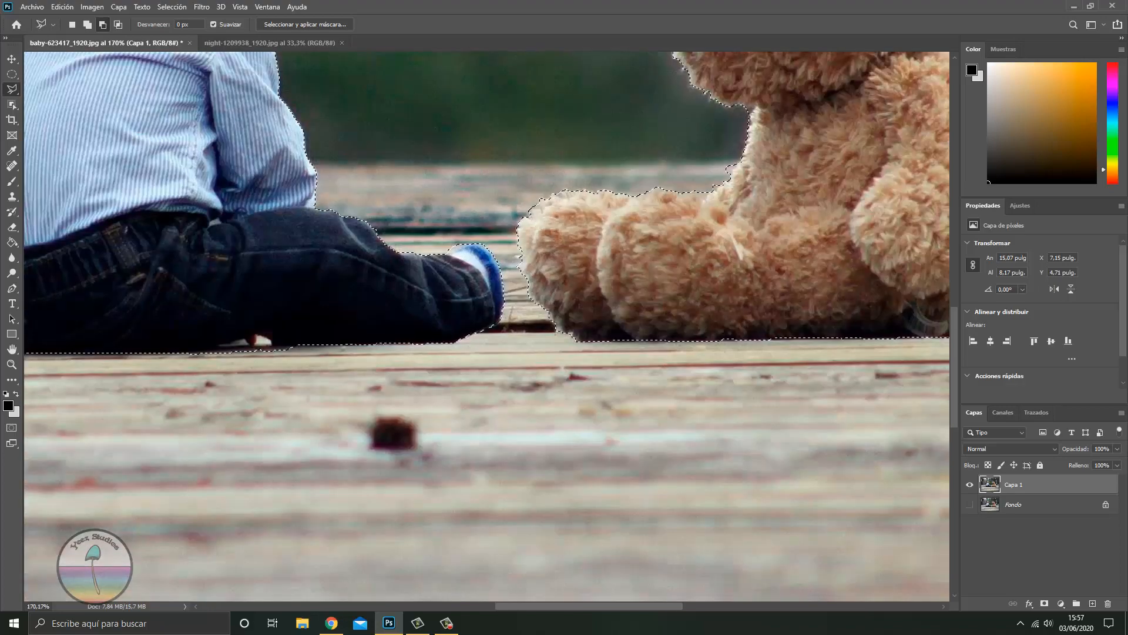
pyautogui.scroll(7, 242, 358)
pyautogui.scroll(6, 241, 351)
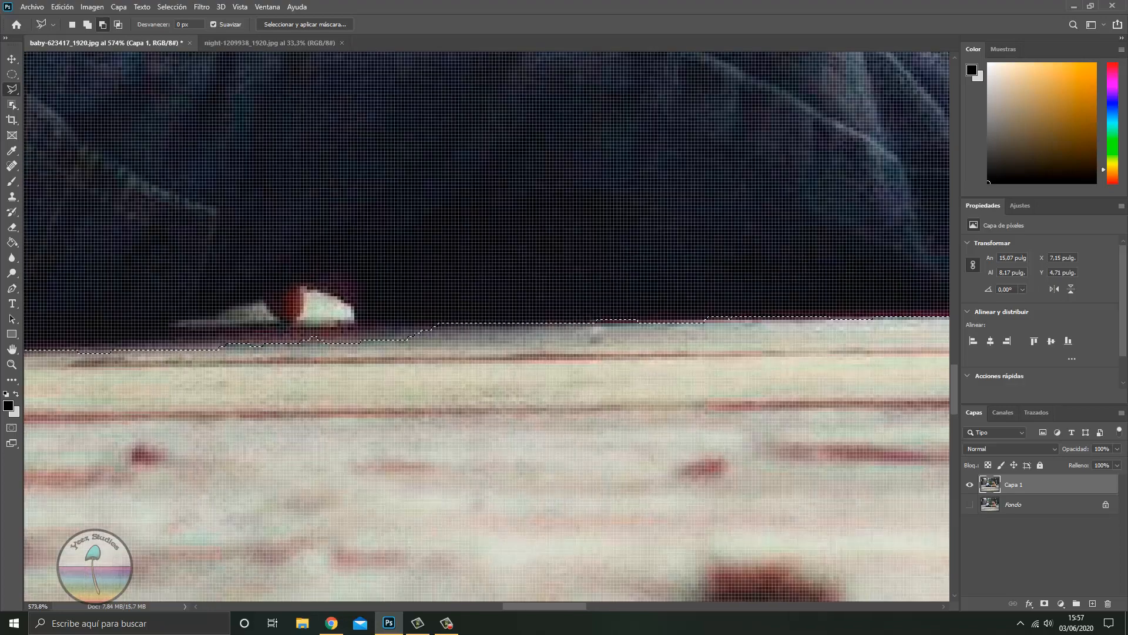
pyautogui.scroll(3, 227, 333)
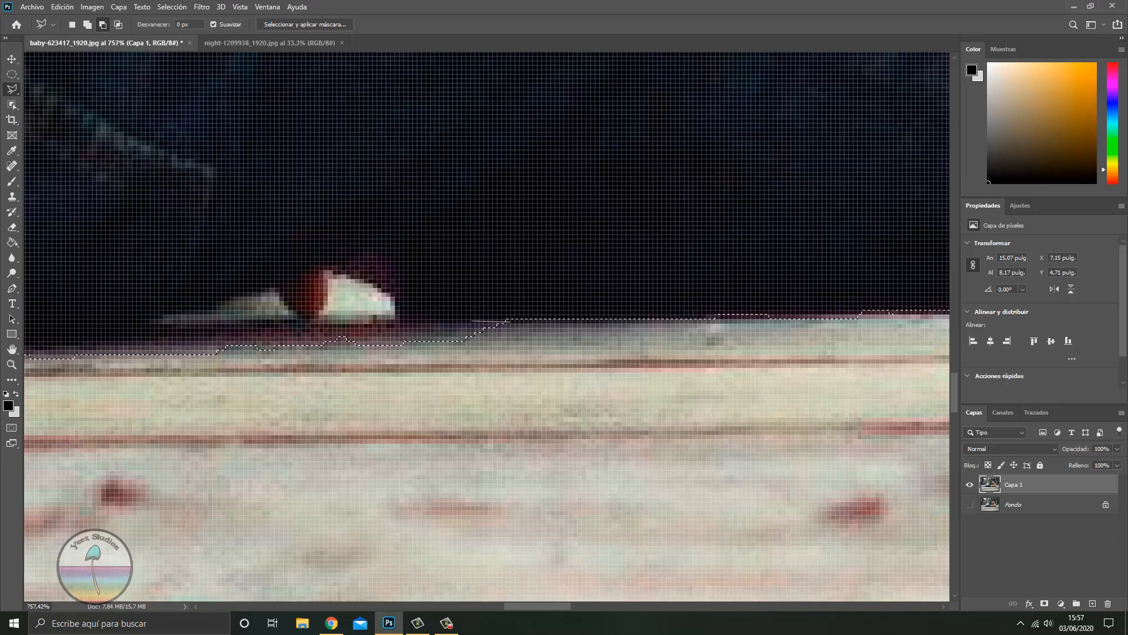
pyautogui.click(392, 294)
pyautogui.click(282, 301)
pyautogui.click(276, 293)
pyautogui.click(271, 290)
pyautogui.click(224, 302)
pyautogui.click(213, 309)
pyautogui.click(177, 310)
pyautogui.click(102, 337)
pyautogui.click(44, 346)
pyautogui.click(40, 365)
pyautogui.click(87, 386)
pyautogui.click(413, 380)
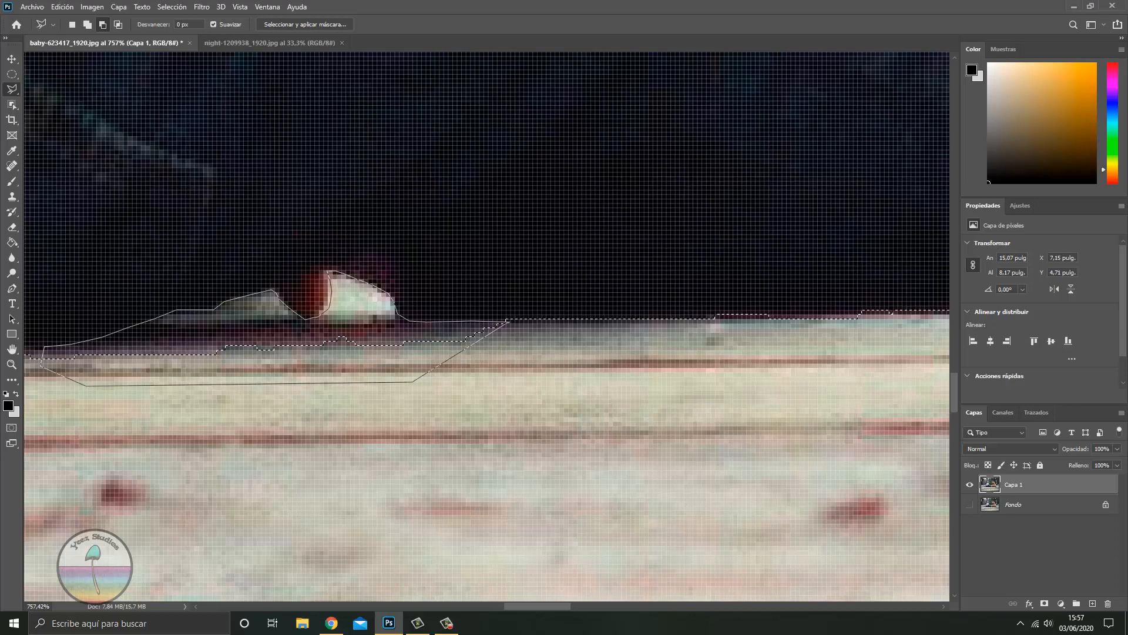
pyautogui.click(507, 321)
# - Add the missing fur at the bear's lower back edge to the selection with the Quick Selection tool
pyautogui.scroll(-6, 479, 288)
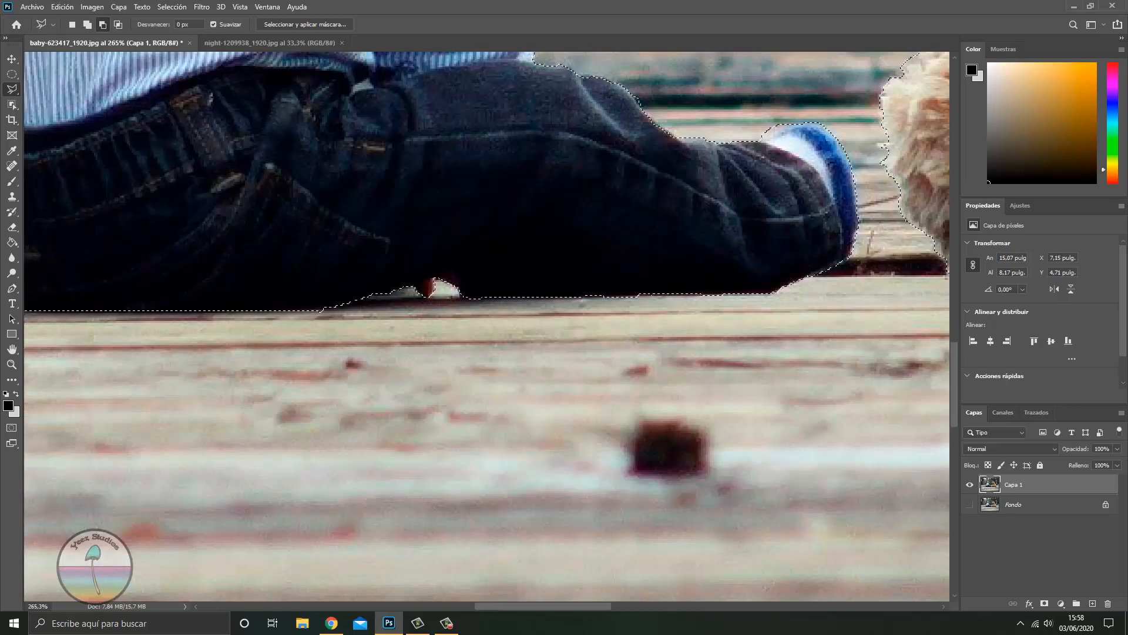
pyautogui.scroll(-4, 476, 276)
pyautogui.scroll(-2, 476, 276)
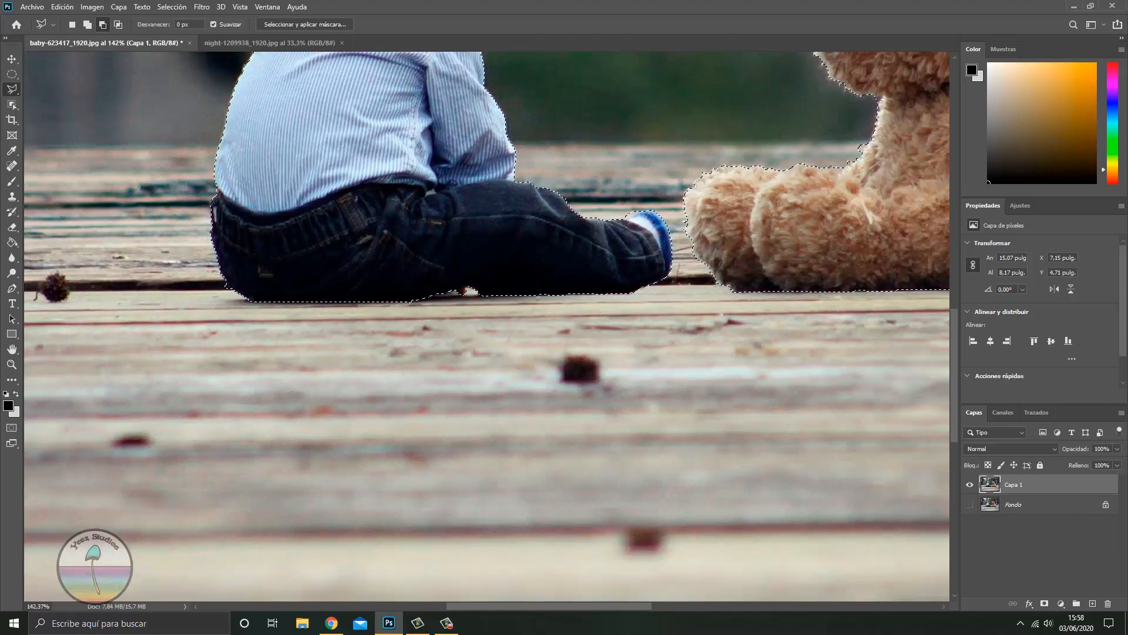
pyautogui.scroll(-4, 487, 326)
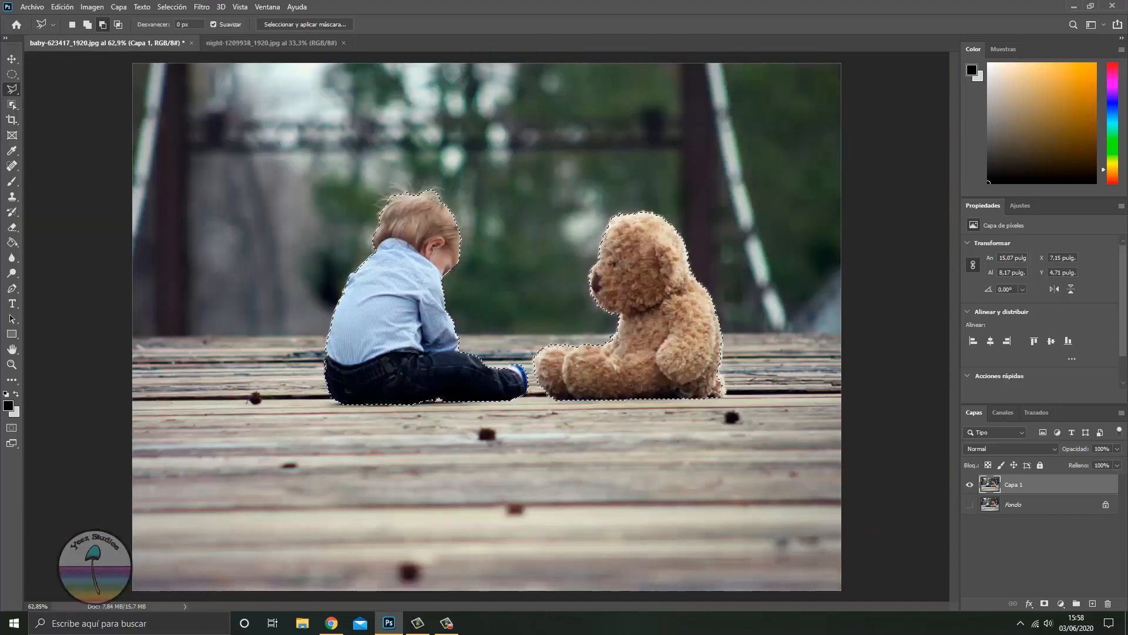
pyautogui.scroll(8, 728, 399)
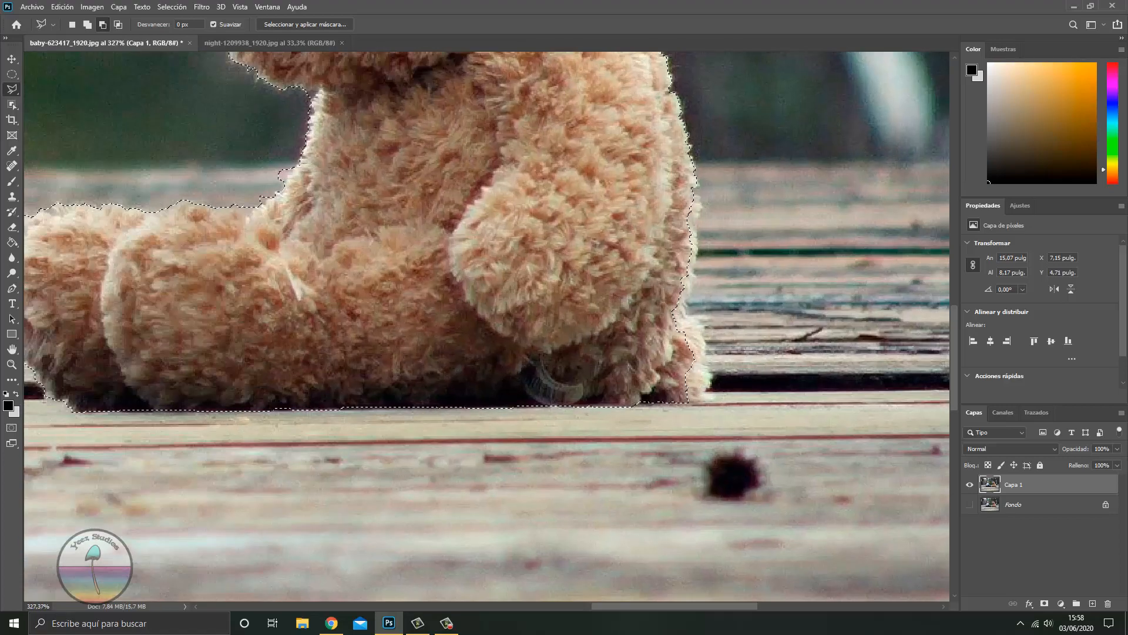
pyautogui.scroll(2, 670, 388)
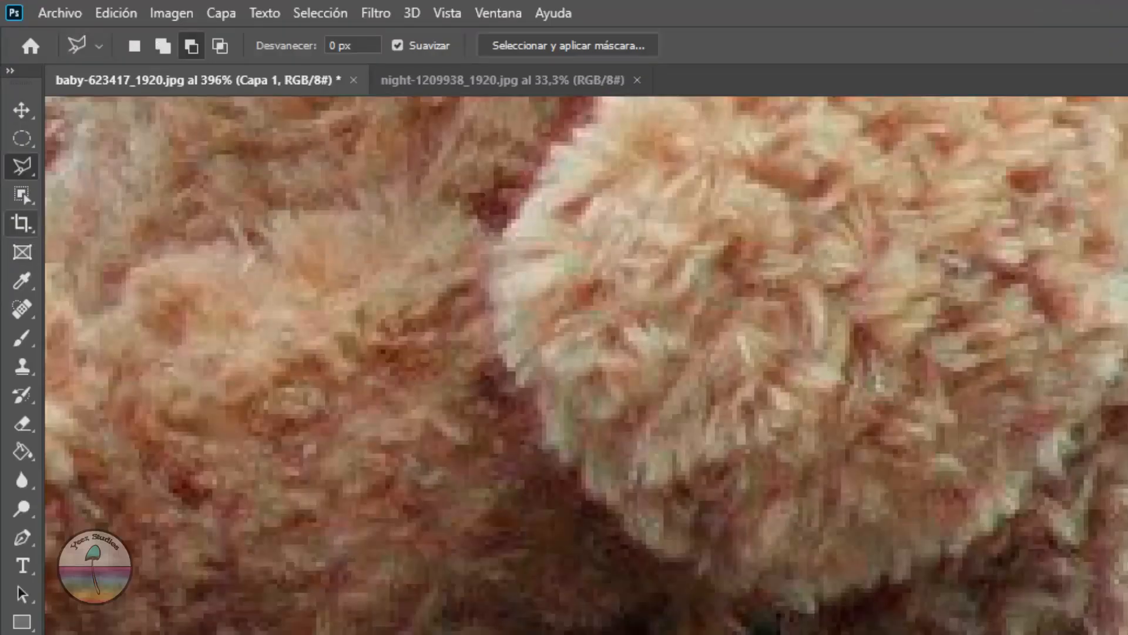
pyautogui.click(12, 104)
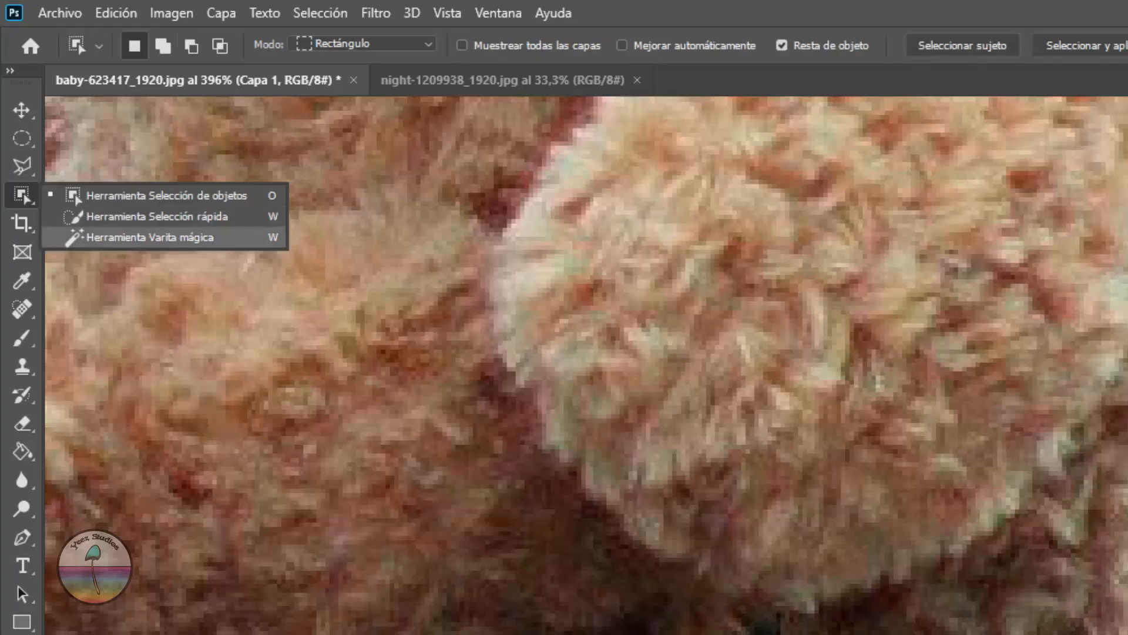
pyautogui.click(157, 216)
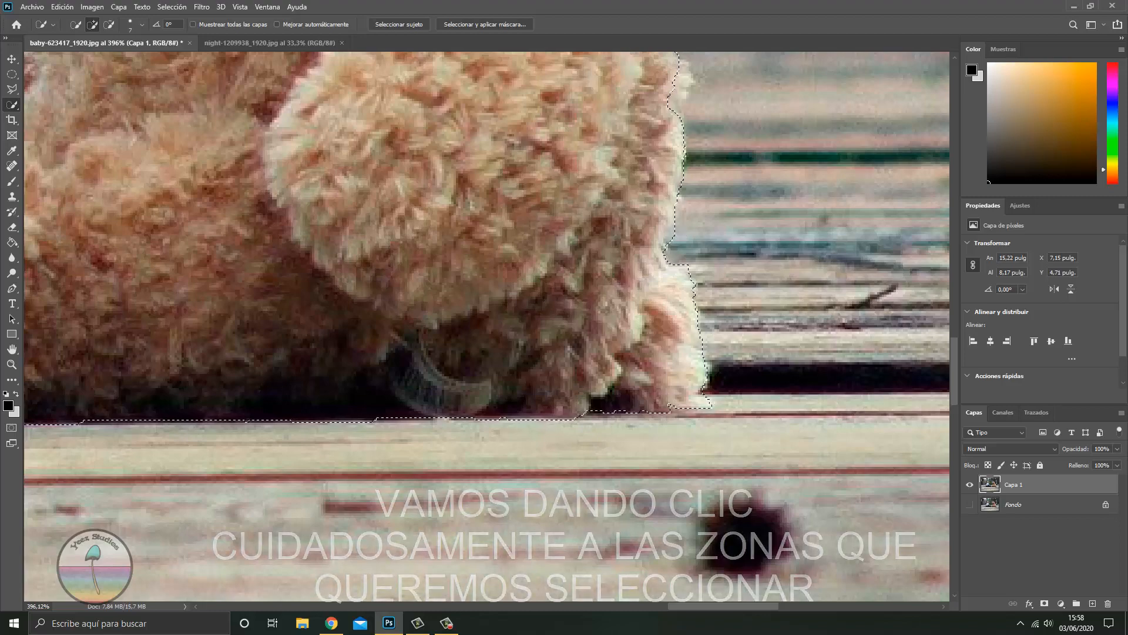
# - Subtract the small background patch behind the bear's neck from the selection with the Polygonal Lasso
pyautogui.scroll(3, 487, 326)
pyautogui.scroll(2, 486, 326)
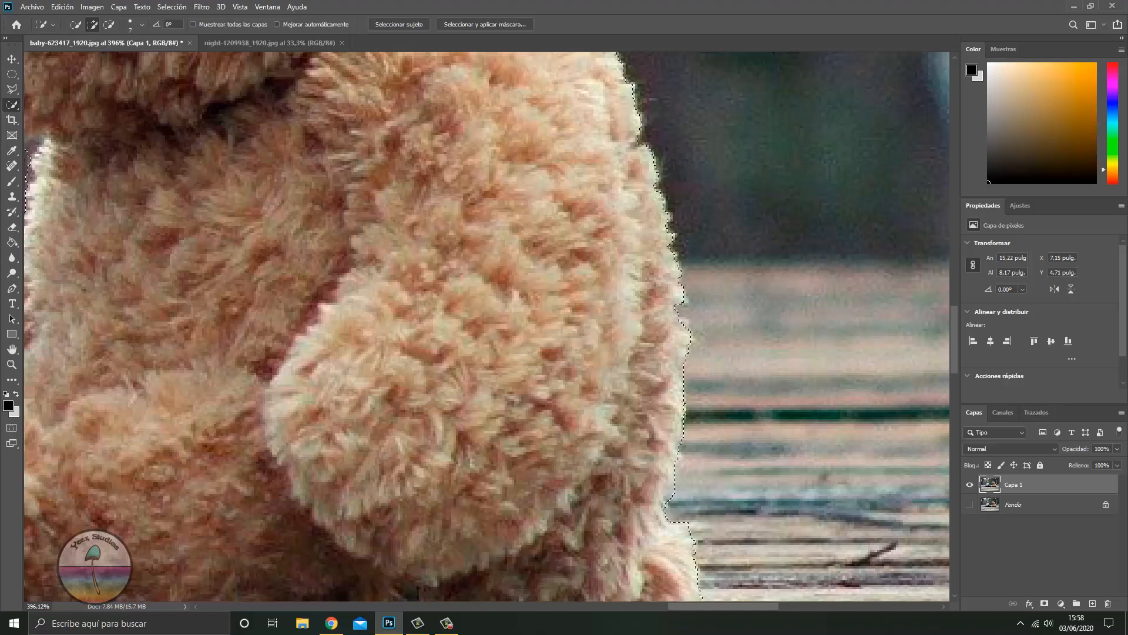
pyautogui.scroll(1, 487, 326)
pyautogui.scroll(9, 487, 326)
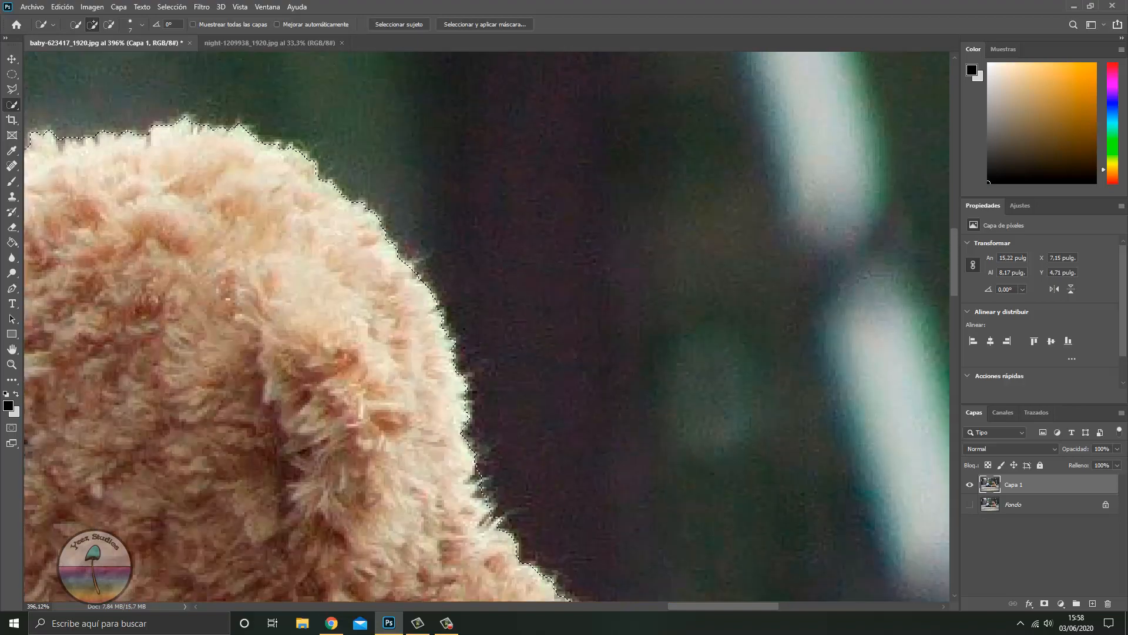
pyautogui.scroll(-2, 491, 327)
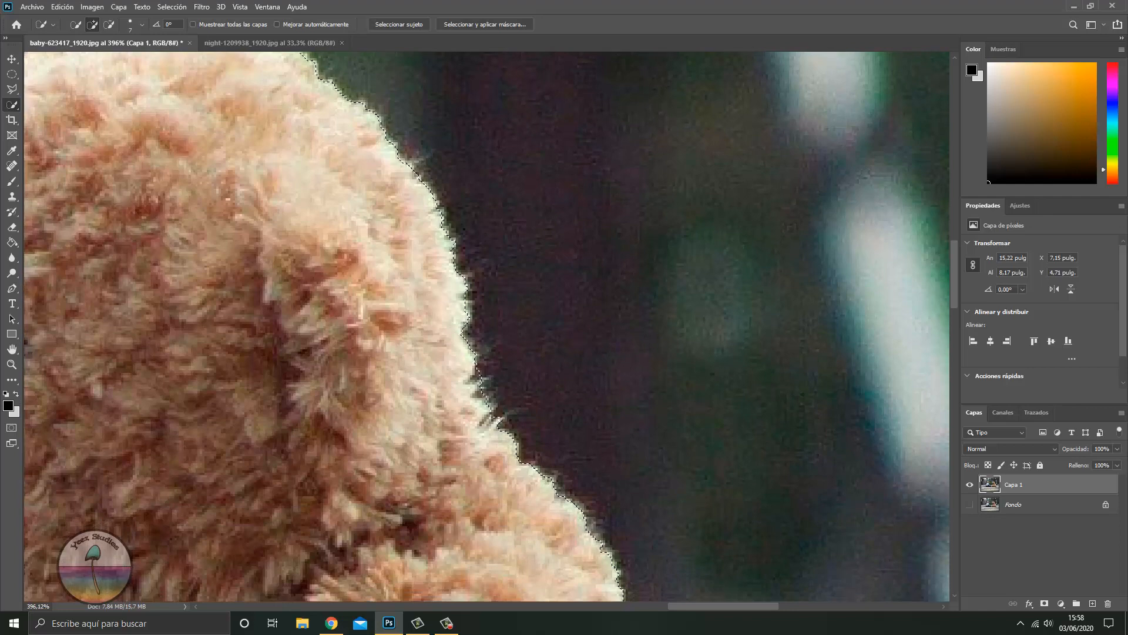
pyautogui.hscroll(-1, 486, 326)
pyautogui.hscroll(-2, 487, 326)
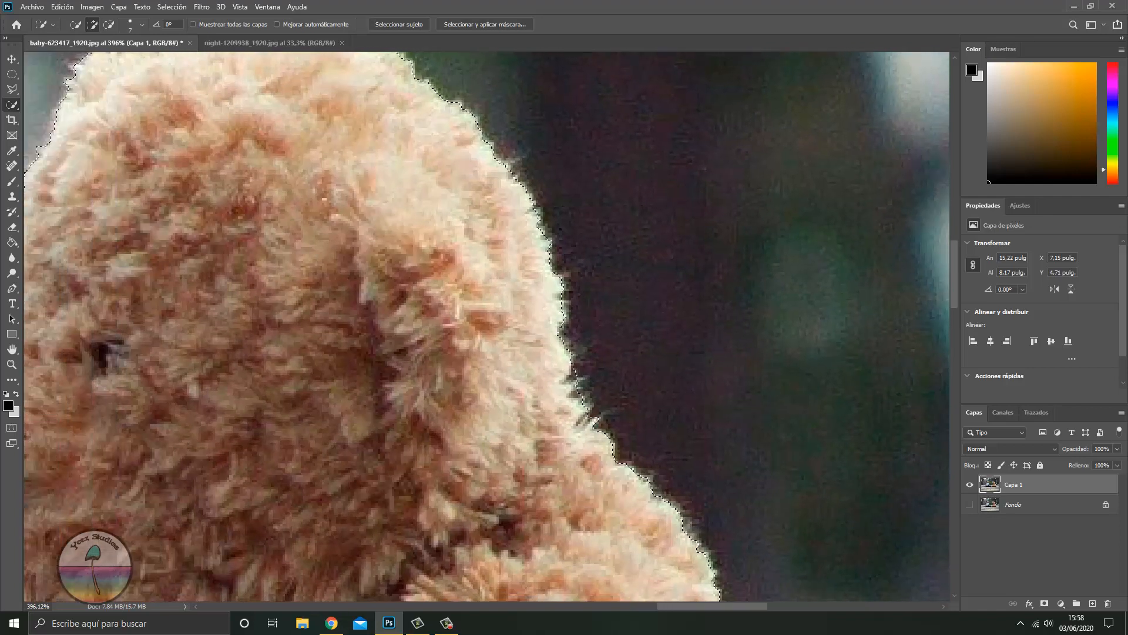
pyautogui.press('l')
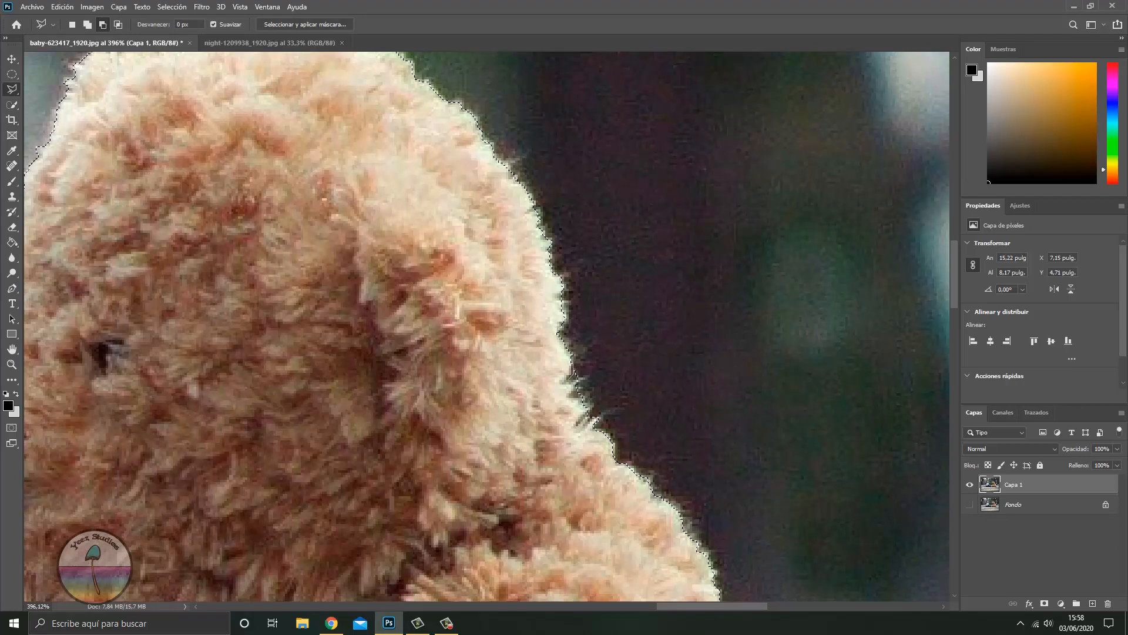
pyautogui.click(572, 375)
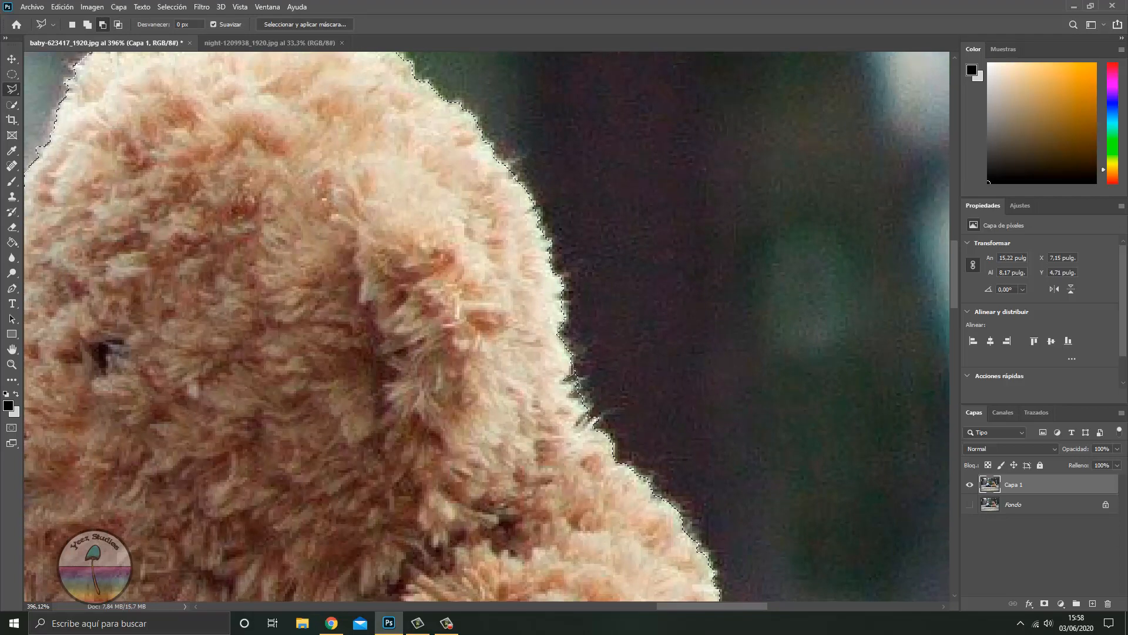
pyautogui.click(579, 385)
pyautogui.click(573, 395)
pyautogui.click(573, 365)
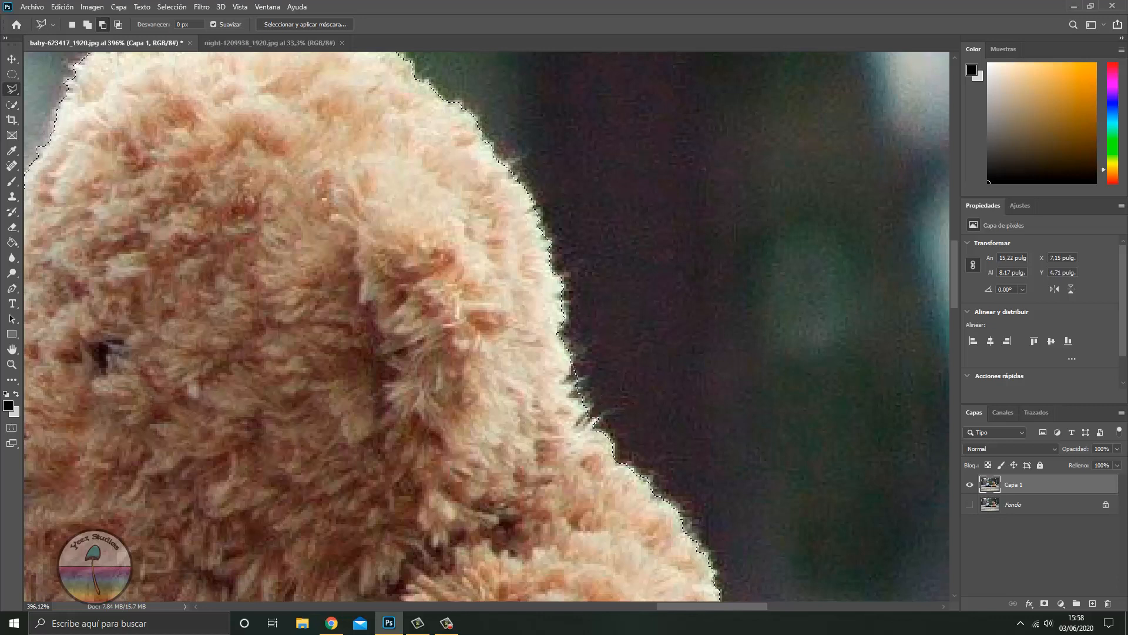
# - Set the Polygonal Lasso to add to the selection and include the long loose strand rising above the child's crown
pyautogui.scroll(-4, 563, 304)
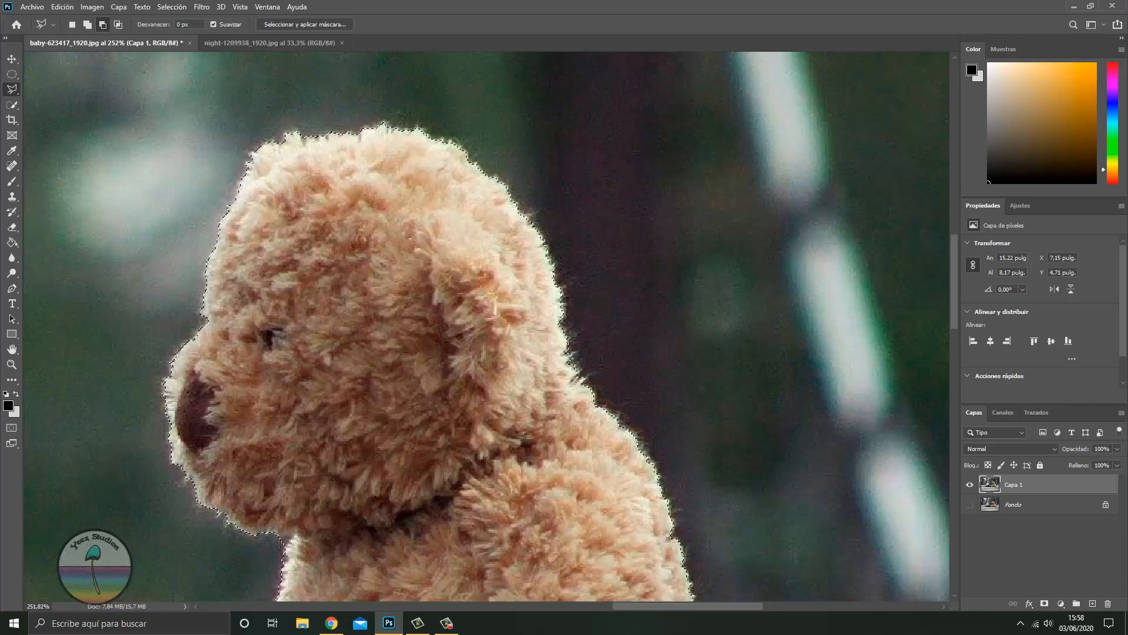
pyautogui.scroll(-5, 568, 351)
pyautogui.scroll(-2, 567, 352)
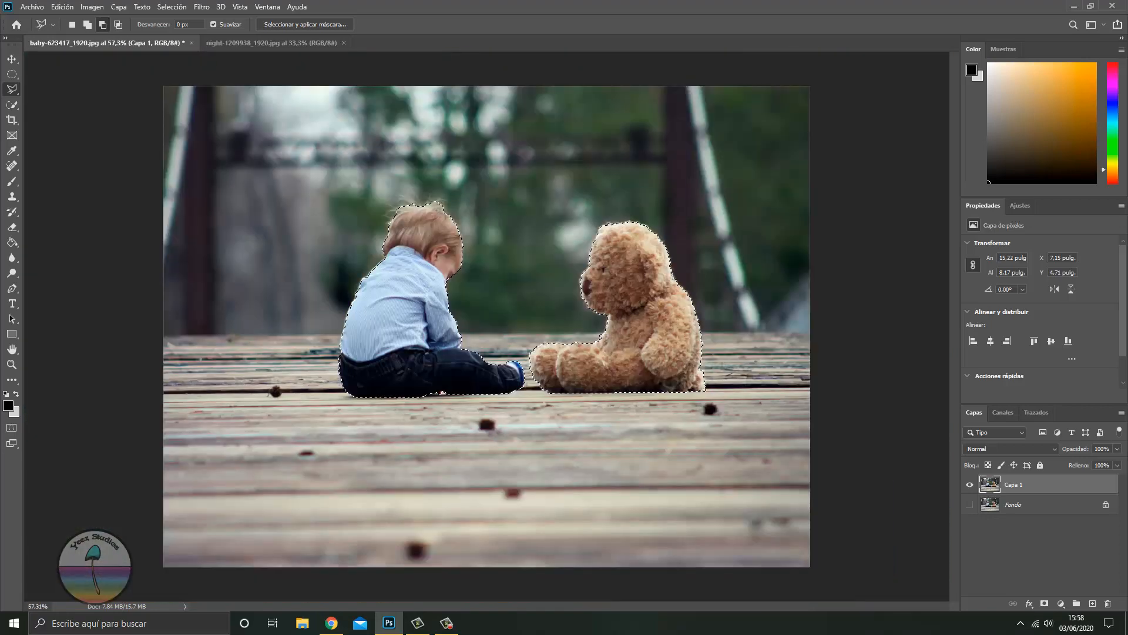
pyautogui.scroll(8, 412, 209)
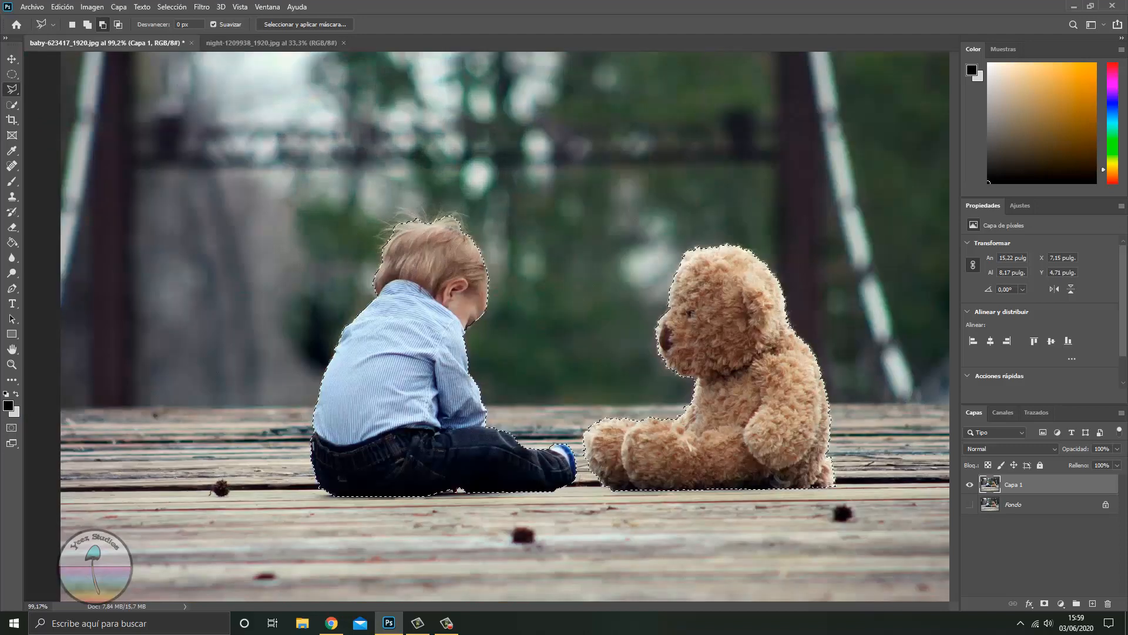
pyautogui.scroll(2, 414, 206)
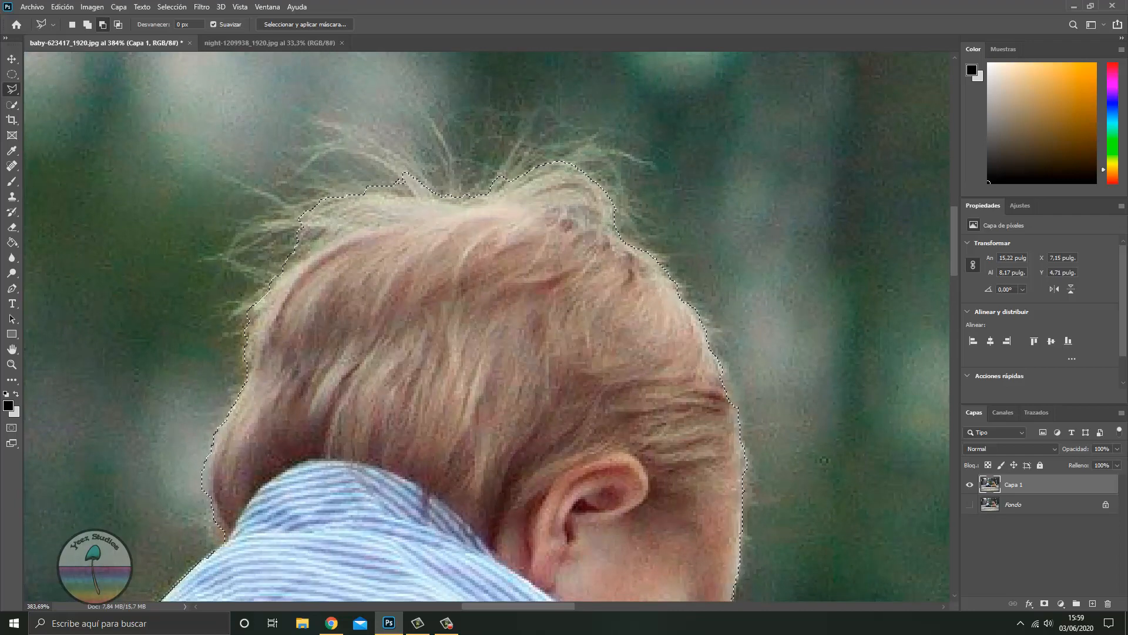
pyautogui.click(87, 24)
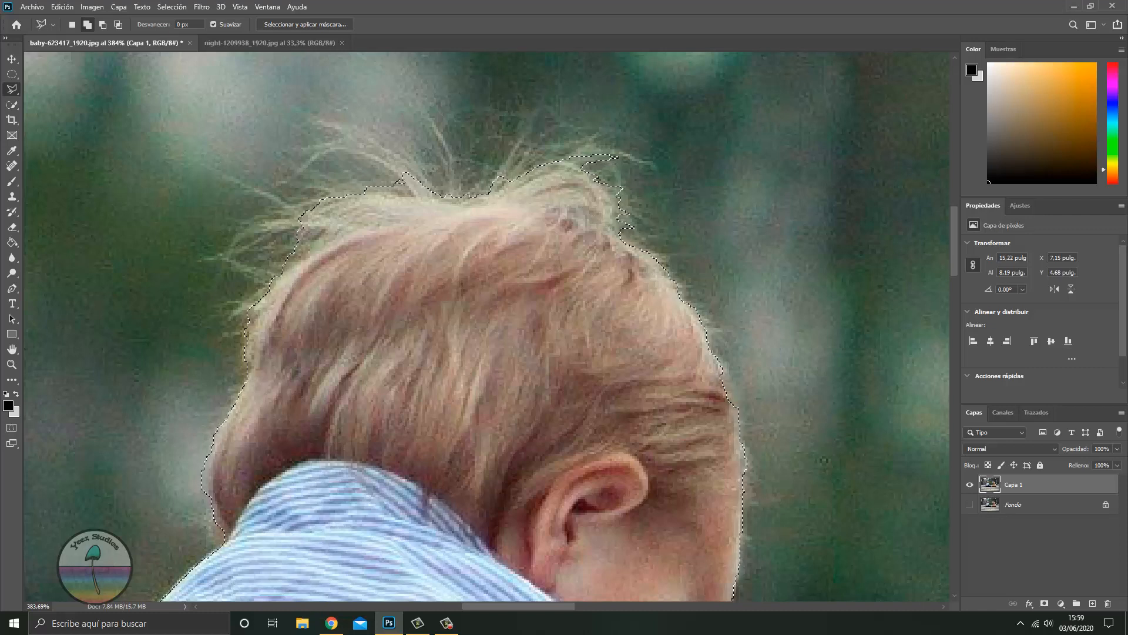
pyautogui.click(424, 175)
pyautogui.click(399, 153)
pyautogui.click(372, 139)
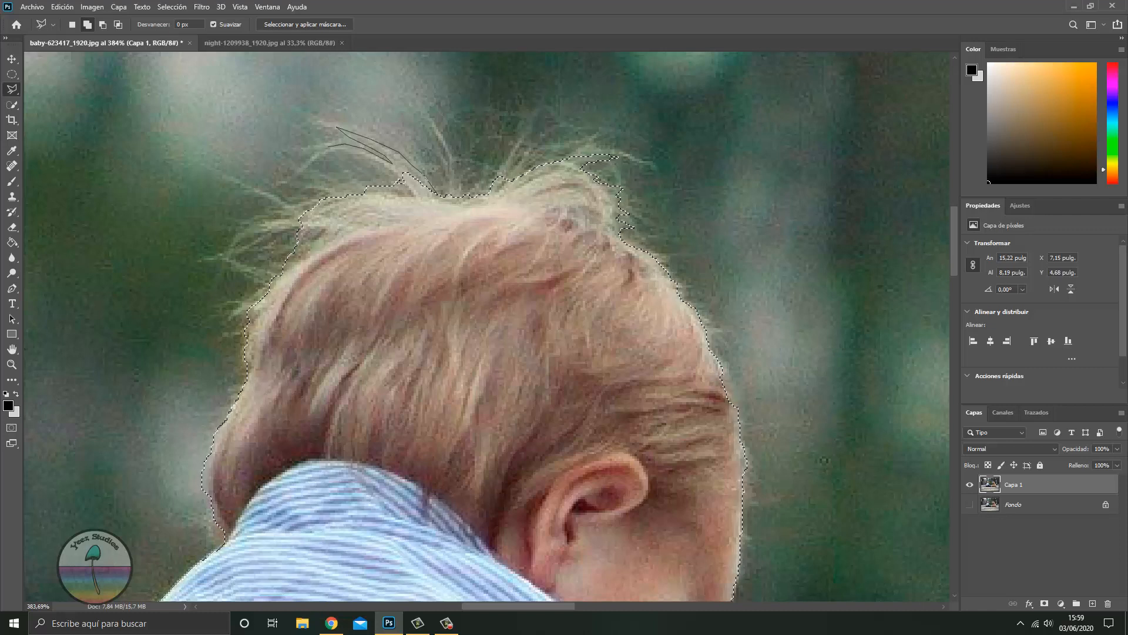
pyautogui.click(436, 194)
# - Add the shorter wisps of hair behind the long crown strand to the selection with the Polygonal Lasso
pyautogui.click(372, 188)
pyautogui.click(298, 170)
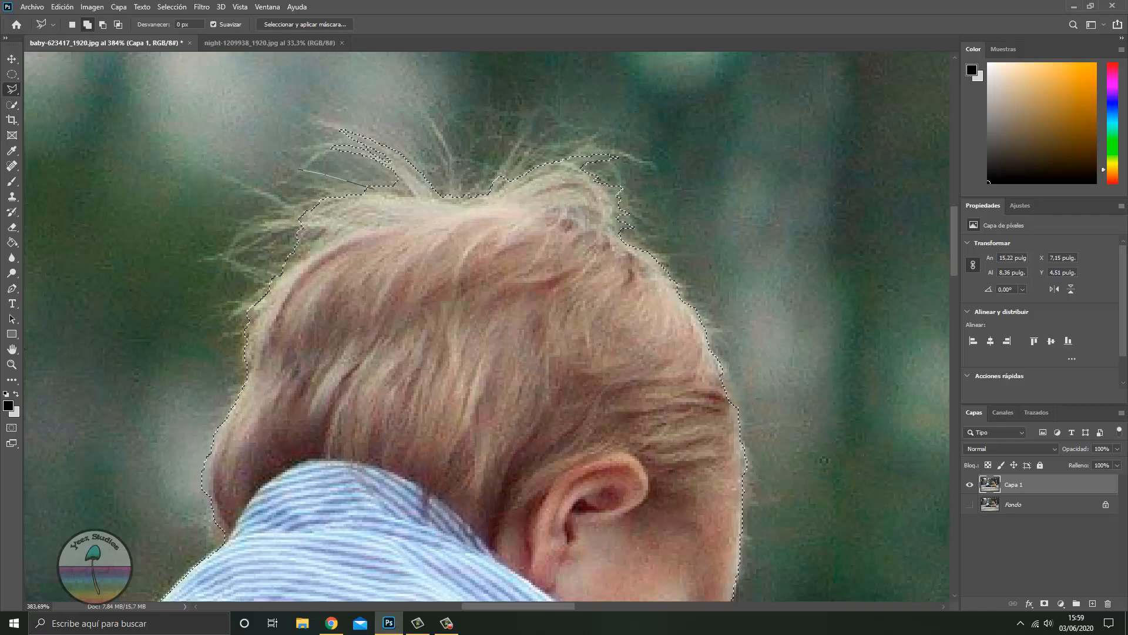
pyautogui.click(328, 180)
pyautogui.click(338, 190)
pyautogui.click(291, 182)
pyautogui.click(345, 201)
pyautogui.click(368, 201)
pyautogui.click(372, 188)
pyautogui.scroll(-3, 376, 197)
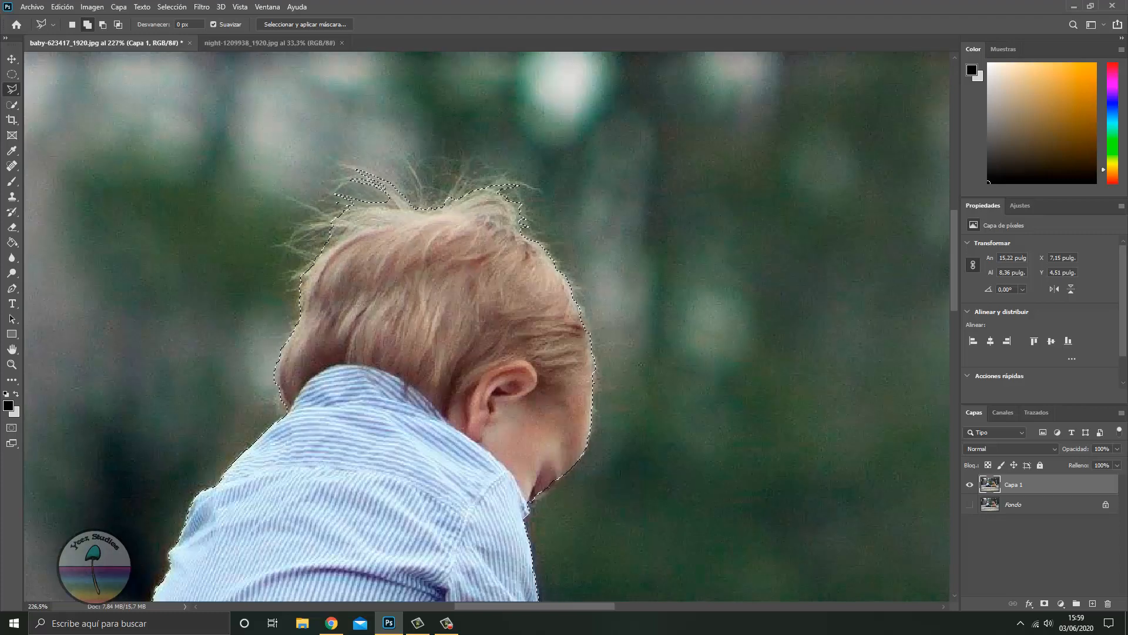
# - Add the loose strands sticking out from the upper back of the child's head to the selection with the Polygonal Lasso
pyautogui.scroll(6, 329, 203)
pyautogui.click(386, 178)
pyautogui.click(352, 181)
pyautogui.click(281, 201)
pyautogui.click(274, 207)
pyautogui.click(327, 193)
pyautogui.click(319, 215)
pyautogui.click(271, 216)
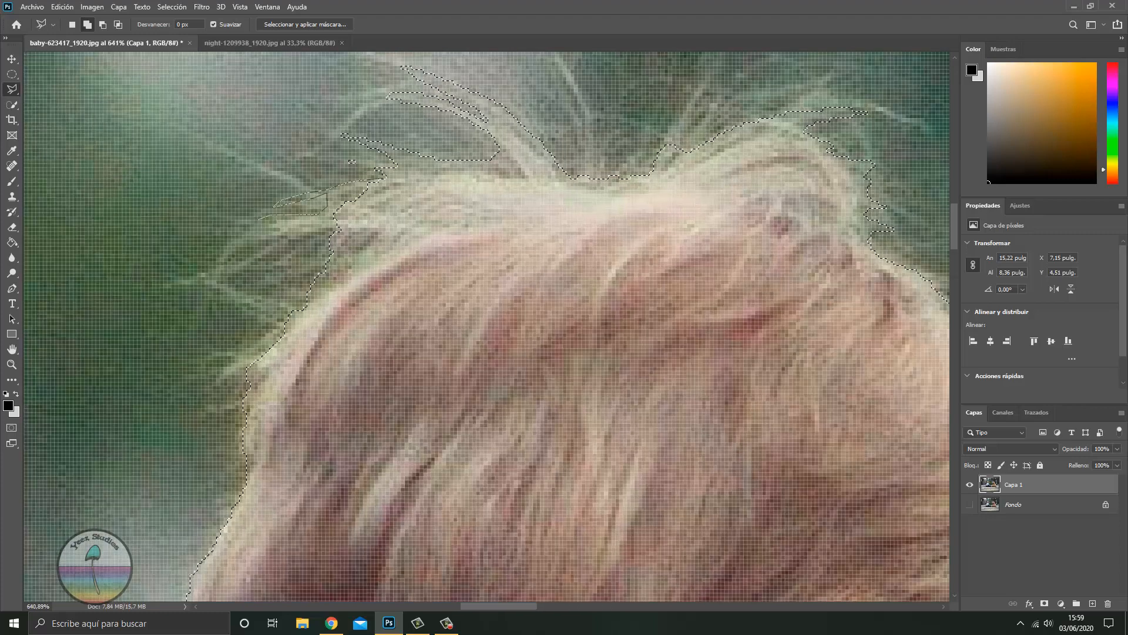
pyautogui.click(220, 259)
pyautogui.click(278, 229)
pyautogui.click(323, 232)
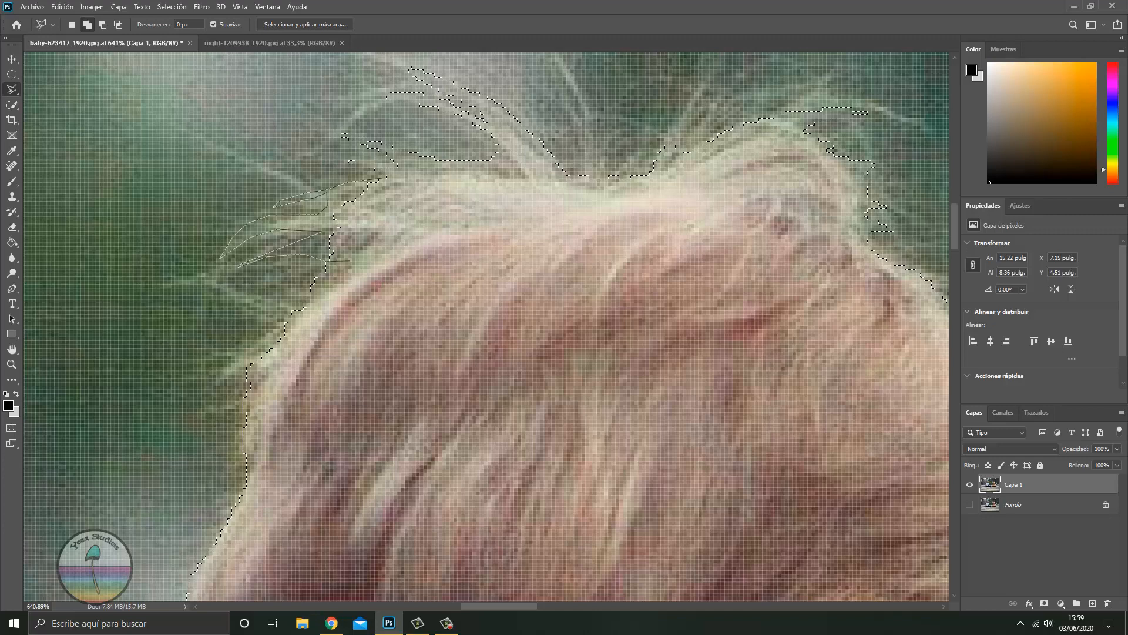
pyautogui.click(353, 261)
pyautogui.click(375, 226)
pyautogui.click(382, 180)
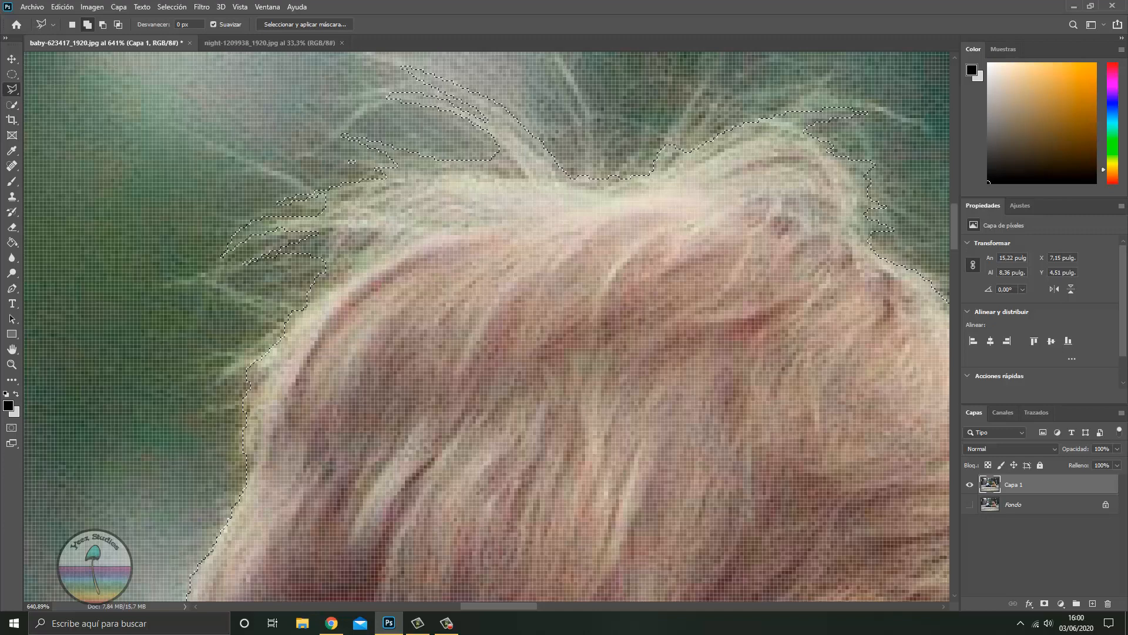
# - Move the selected child and bear into night-1209938_1920.jpg and position them so both fit within the street
pyautogui.scroll(-3, 382, 179)
pyautogui.scroll(-2, 450, 286)
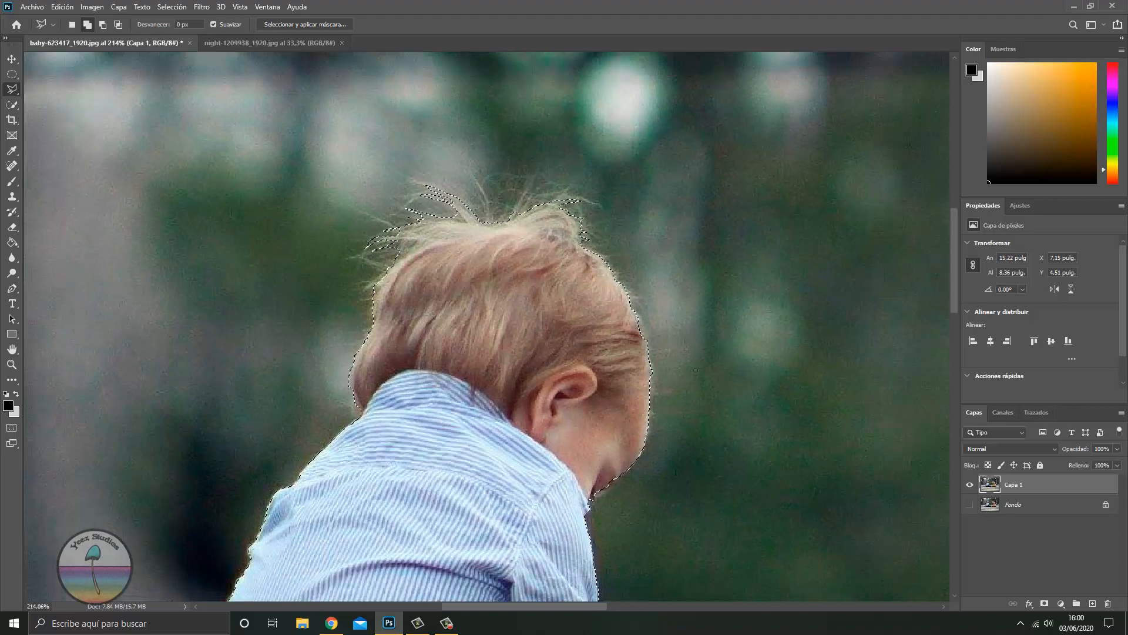
pyautogui.scroll(-4, 353, 286)
pyautogui.press('v')
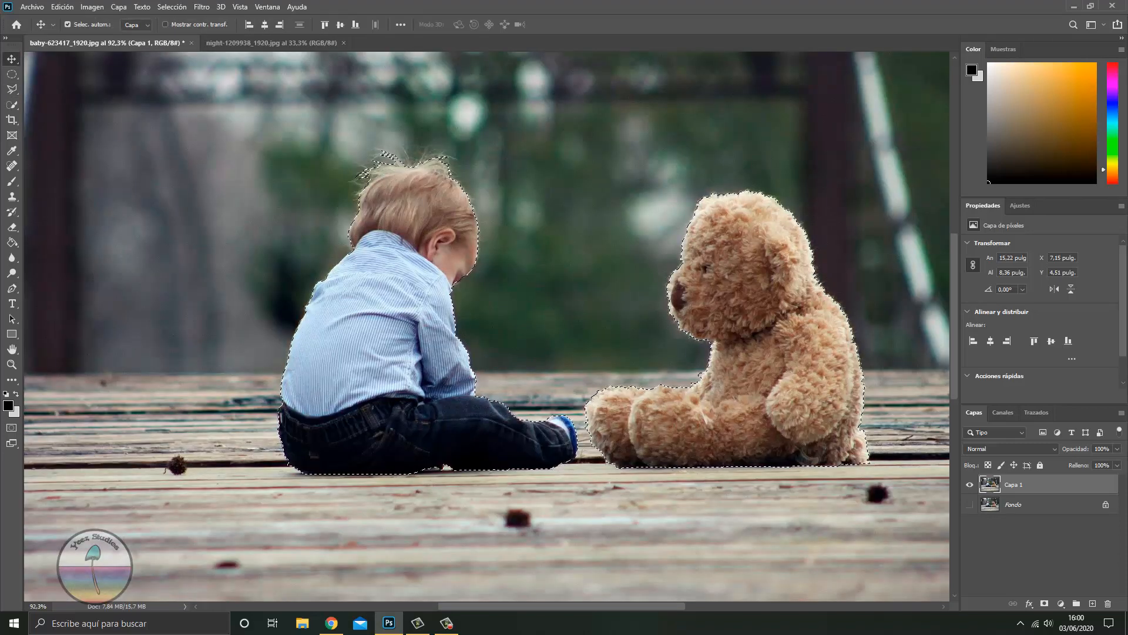
pyautogui.moveTo(408, 293); pyautogui.dragTo(376, 177)
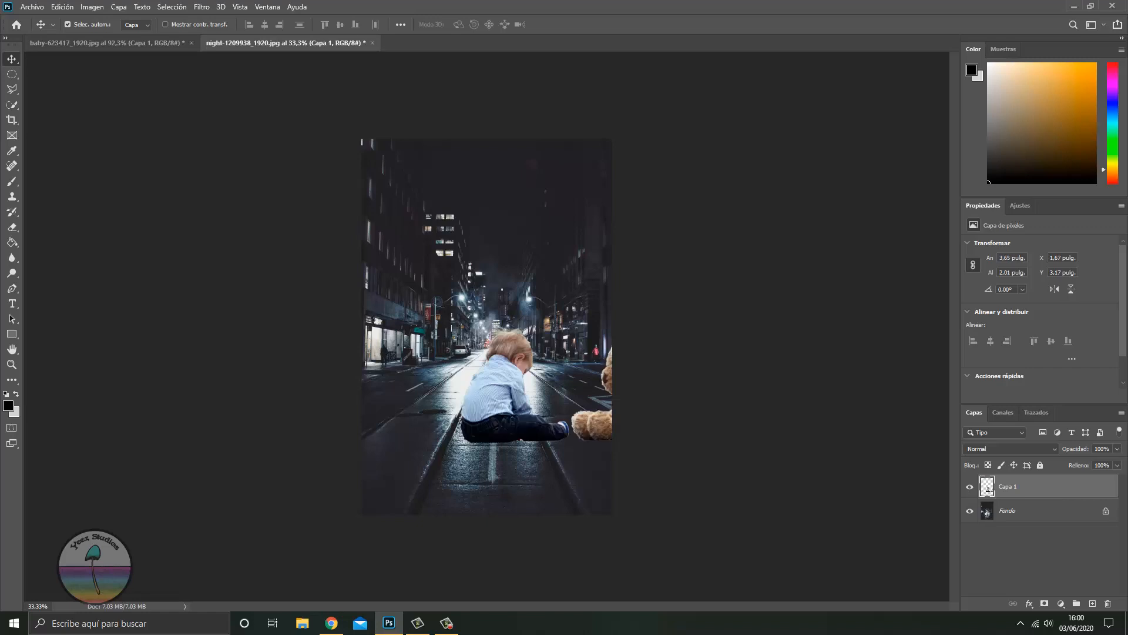
pyautogui.moveTo(511, 377); pyautogui.dragTo(436, 348)
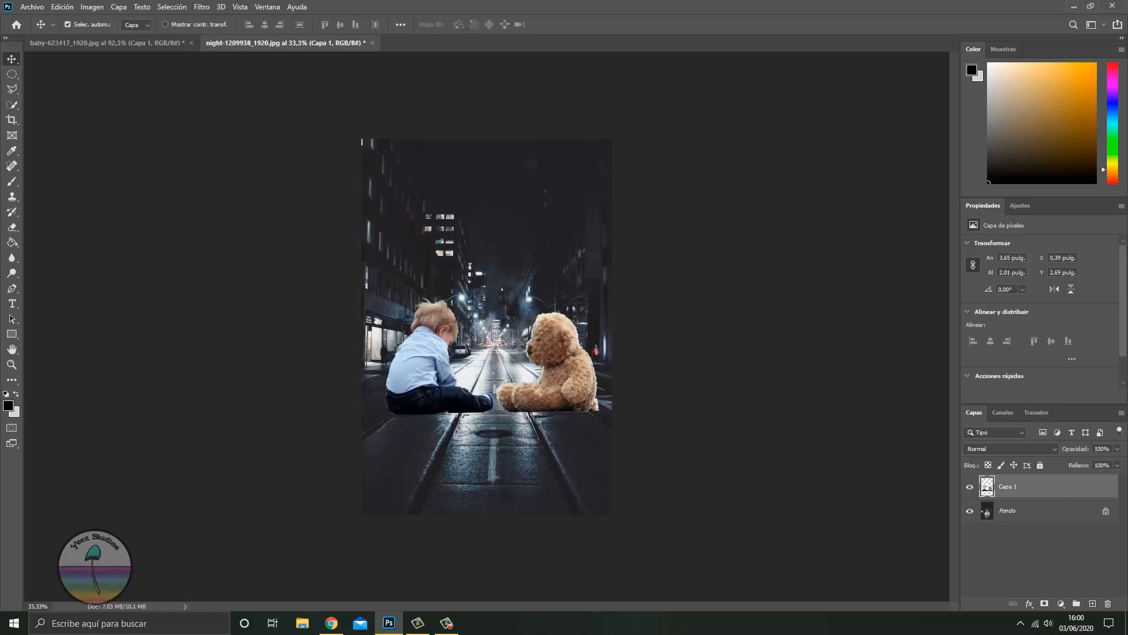
# - Scale the child and bear down to about 1.24 × 0.68 inches with Free Transform, place them between the tracks, and deselect
pyautogui.keyDown('ctrl'); pyautogui.click(987, 486); pyautogui.keyUp('ctrl')
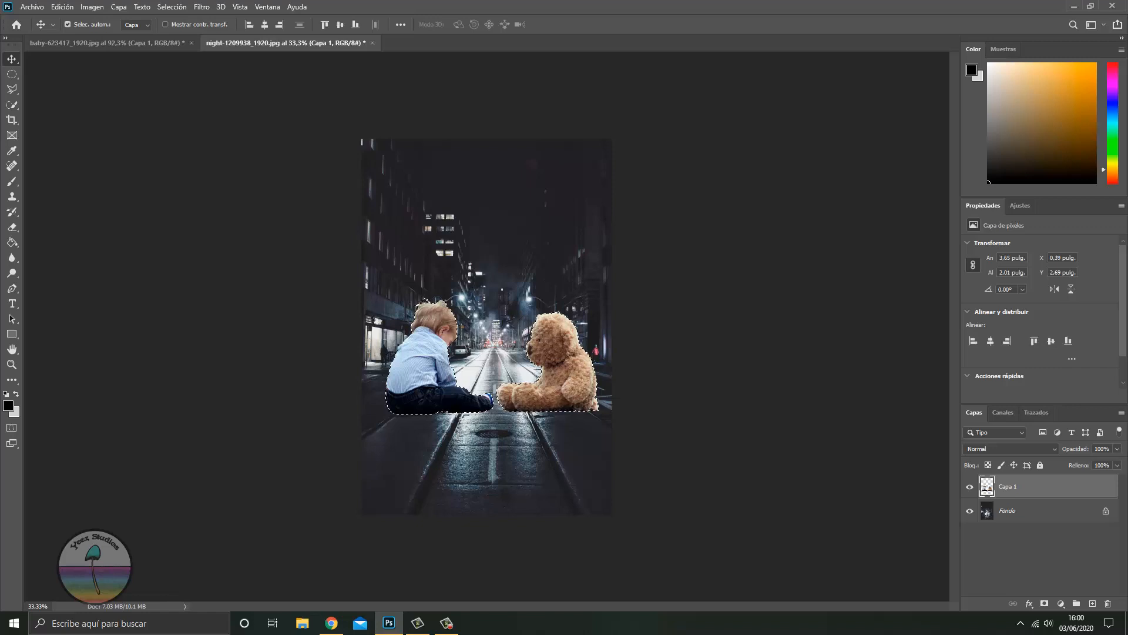
pyautogui.press('l')
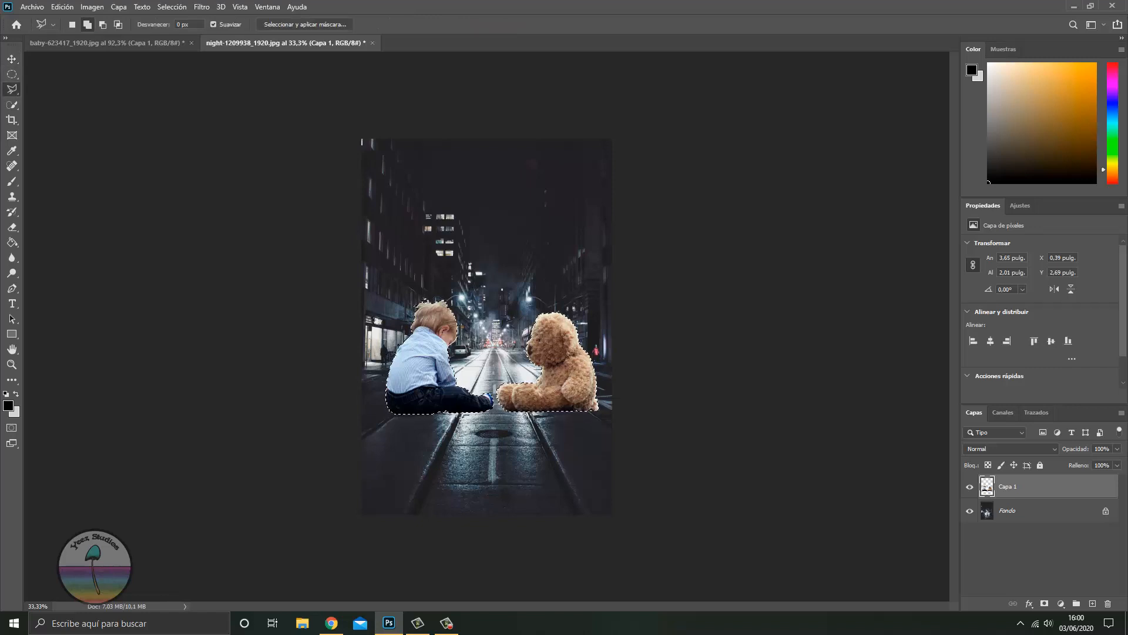
pyautogui.rightClick(439, 341)
pyautogui.click(484, 457)
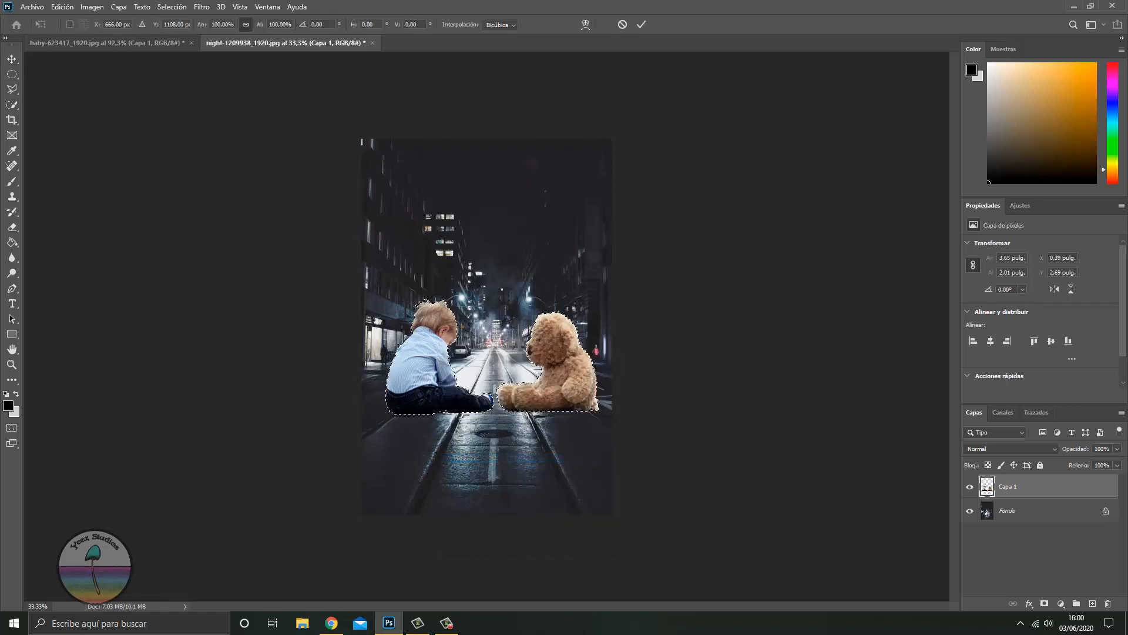
pyautogui.moveTo(385, 297); pyautogui.dragTo(483, 351)
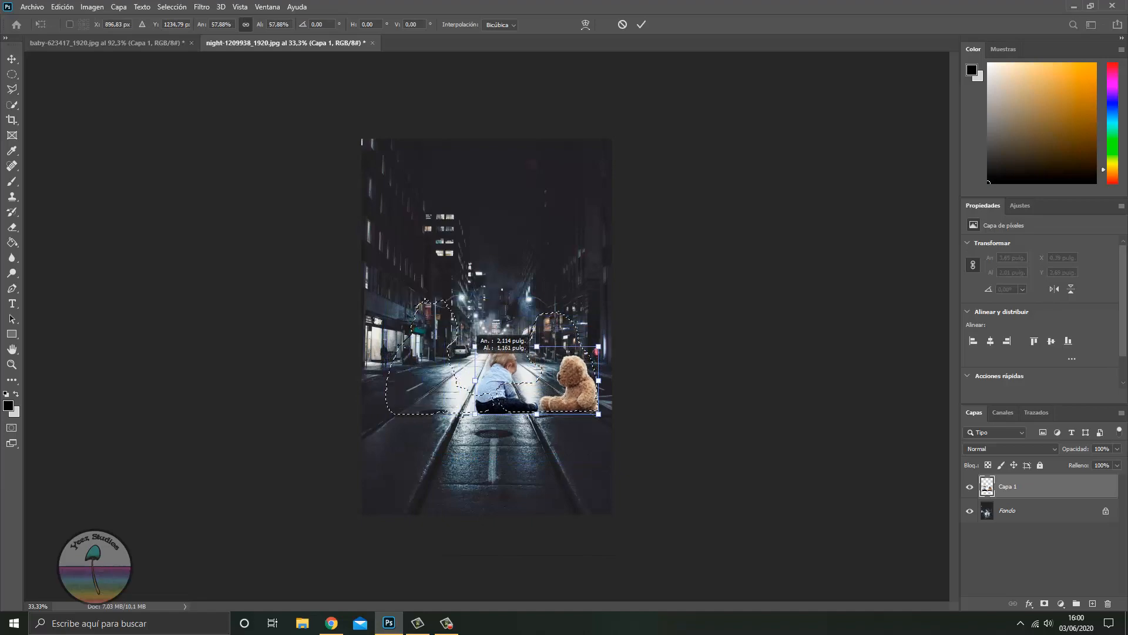
pyautogui.scroll(6, 493, 376)
pyautogui.moveTo(475, 416); pyautogui.dragTo(324, 403)
pyautogui.moveTo(295, 262); pyautogui.dragTo(438, 341)
pyautogui.moveTo(500, 377); pyautogui.dragTo(427, 424)
pyautogui.scroll(-8, 484, 476)
pyautogui.scroll(-1, 484, 476)
pyautogui.press('Return')
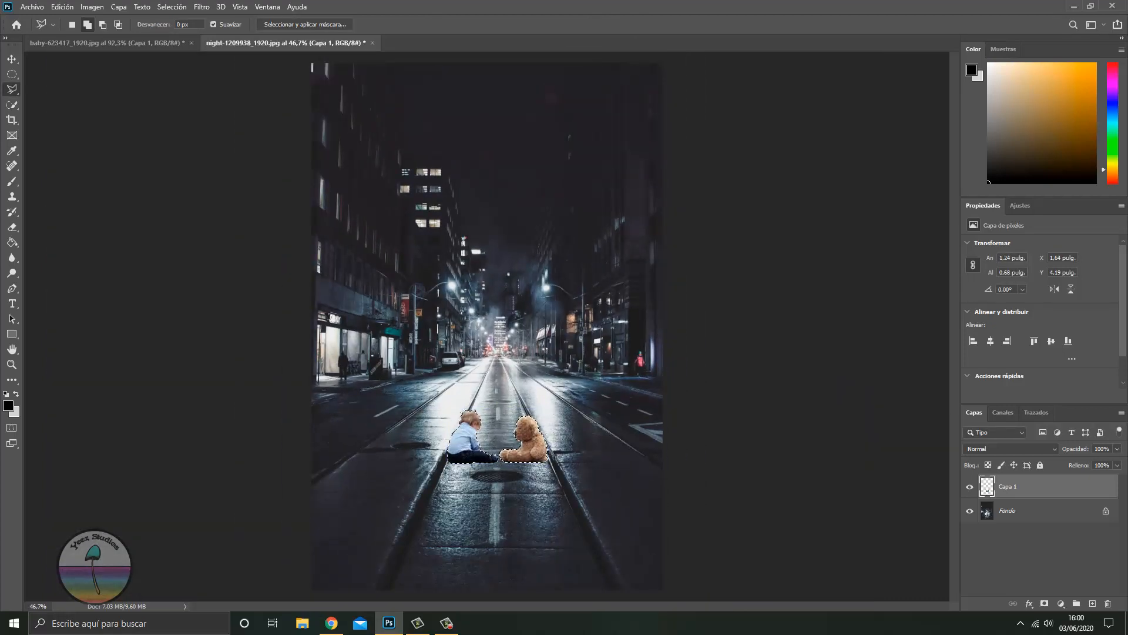
pyautogui.hotkey('ctrl', 'd')
# - Create an empty layer above Capa 1, load Capa 1's outline as a selection, and make the new layer active
pyautogui.click(1092, 603)
pyautogui.click(1035, 511)
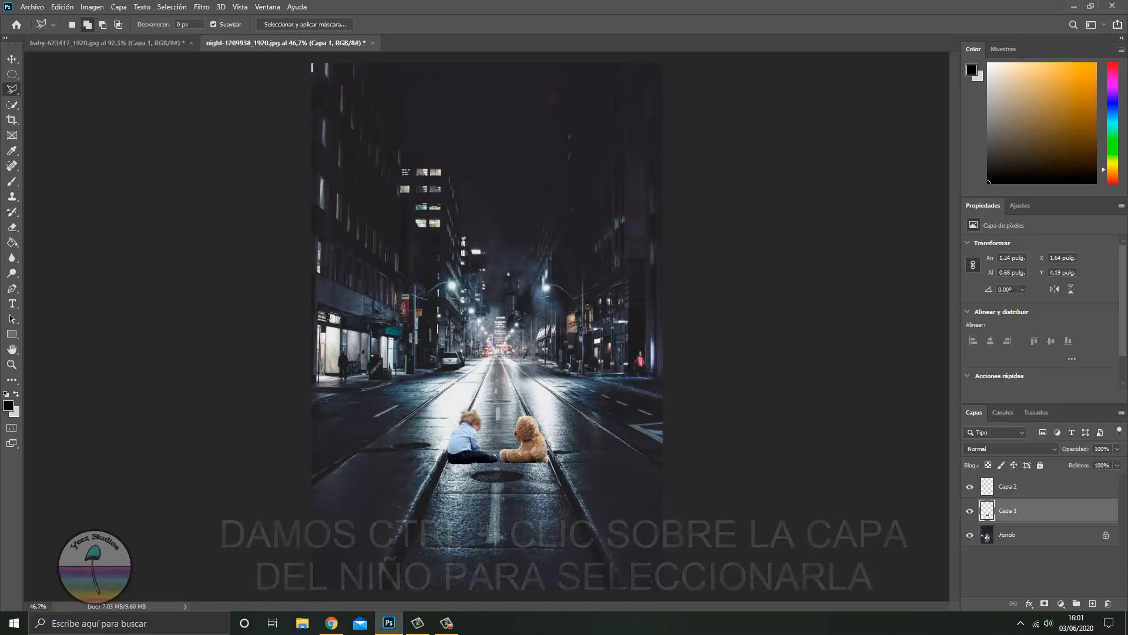
pyautogui.keyDown('ctrl'); pyautogui.click(988, 510); pyautogui.keyUp('ctrl')
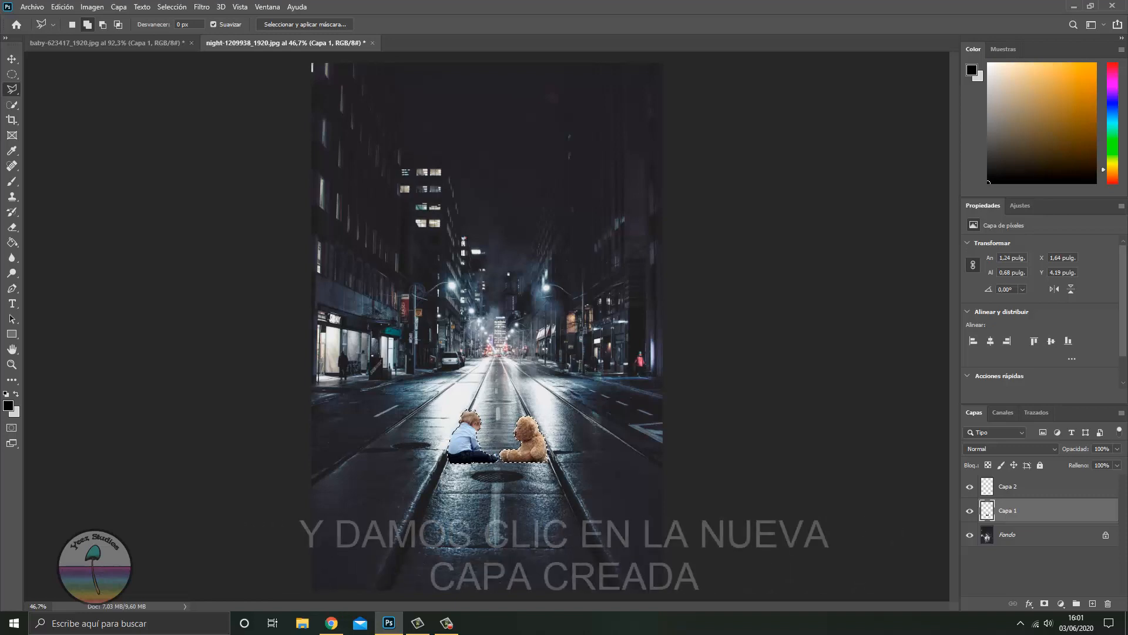
pyautogui.click(1020, 486)
# - Paint a soft black shadow over the lower bodies of the child and bear with a 497 px brush at 0% hardness
pyautogui.scroll(12, 501, 449)
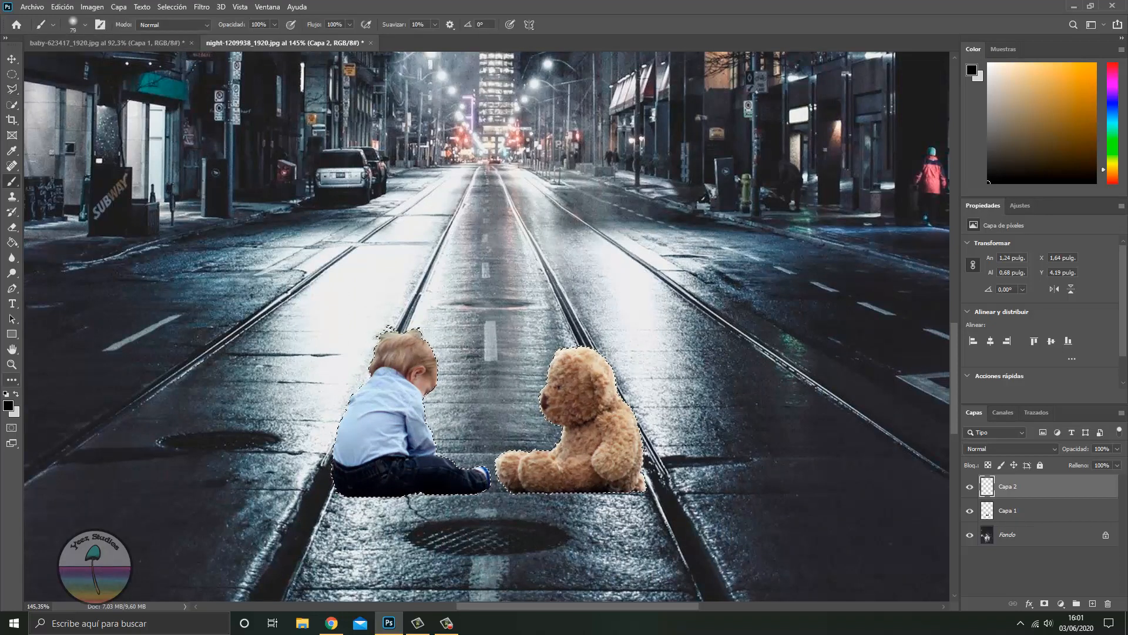
pyautogui.click(85, 24)
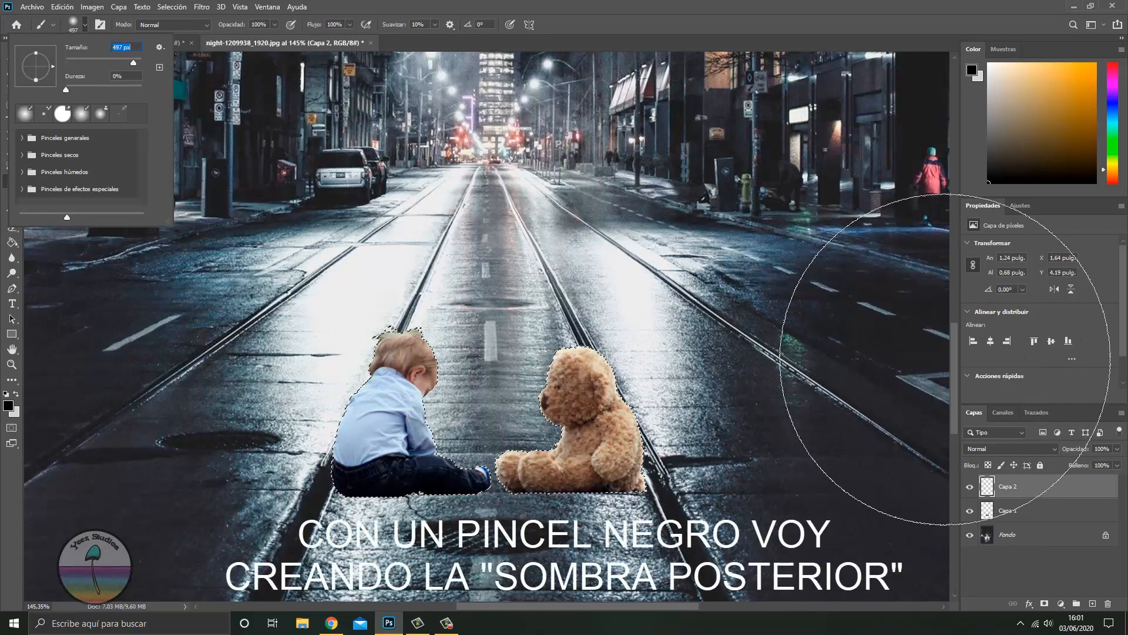
pyautogui.press('Return')
pyautogui.scroll(-5, 487, 326)
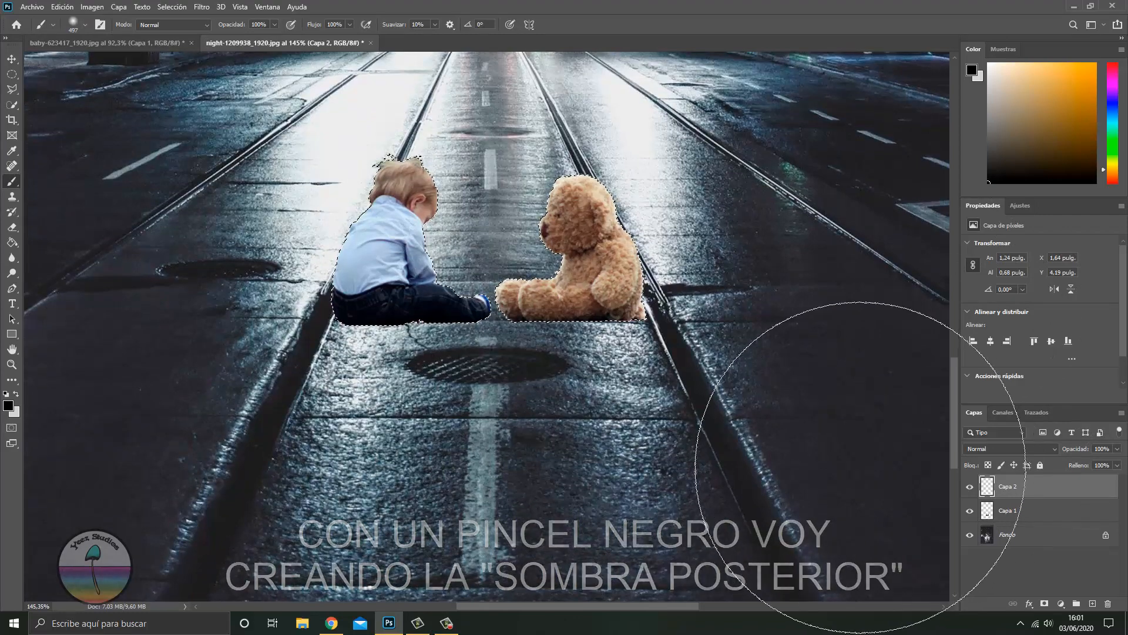
pyautogui.moveTo(797, 507)
pyautogui.mouseDown()
pyautogui.moveTo(756, 463)
pyautogui.moveTo(771, 450)
pyautogui.moveTo(803, 483)
pyautogui.moveTo(754, 452)
pyautogui.moveTo(714, 564)
pyautogui.moveTo(629, 500)
pyautogui.moveTo(537, 560)
pyautogui.moveTo(252, 461)
pyautogui.moveTo(203, 473)
pyautogui.moveTo(246, 533)
pyautogui.moveTo(326, 523)
pyautogui.moveTo(579, 565)
pyautogui.moveTo(632, 554)
pyautogui.moveTo(815, 467)
pyautogui.moveTo(781, 456)
pyautogui.moveTo(719, 504)
pyautogui.moveTo(524, 570)
pyautogui.moveTo(326, 508)
pyautogui.moveTo(207, 452)
pyautogui.moveTo(273, 385)
pyautogui.moveTo(294, 570)
pyautogui.moveTo(347, 416)
pyautogui.moveTo(376, 595)
pyautogui.moveTo(592, 596)
pyautogui.moveTo(681, 469)
pyautogui.mouseUp()
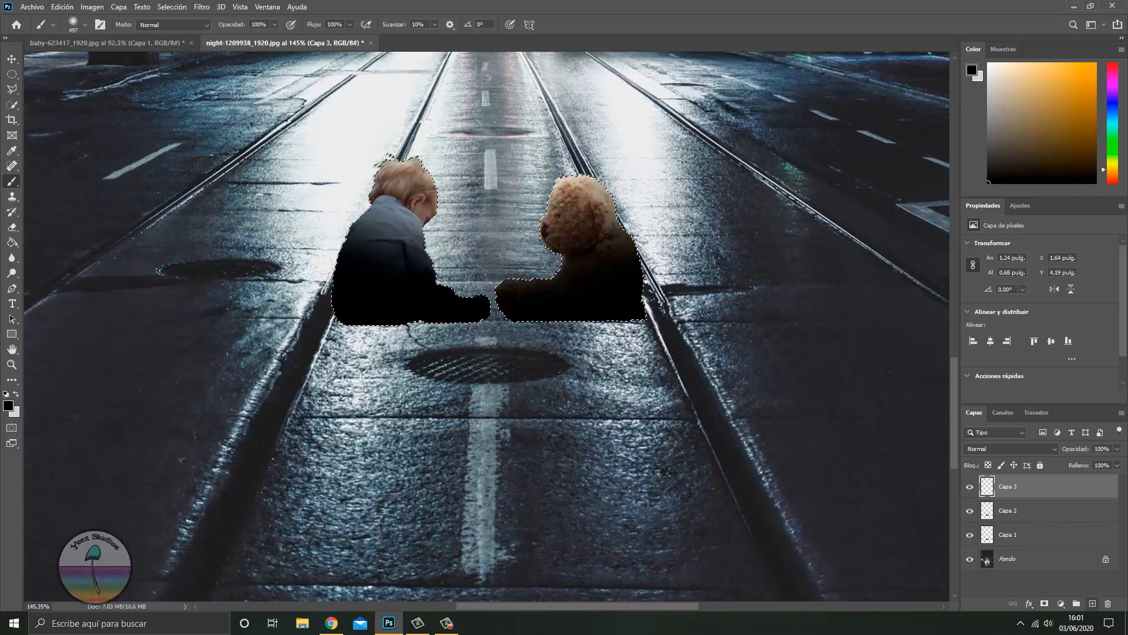
# - Paint soft light gray highlights around the heads of the child and bear on Capa 3 with a 79 px brush
pyautogui.scroll(2, 518, 197)
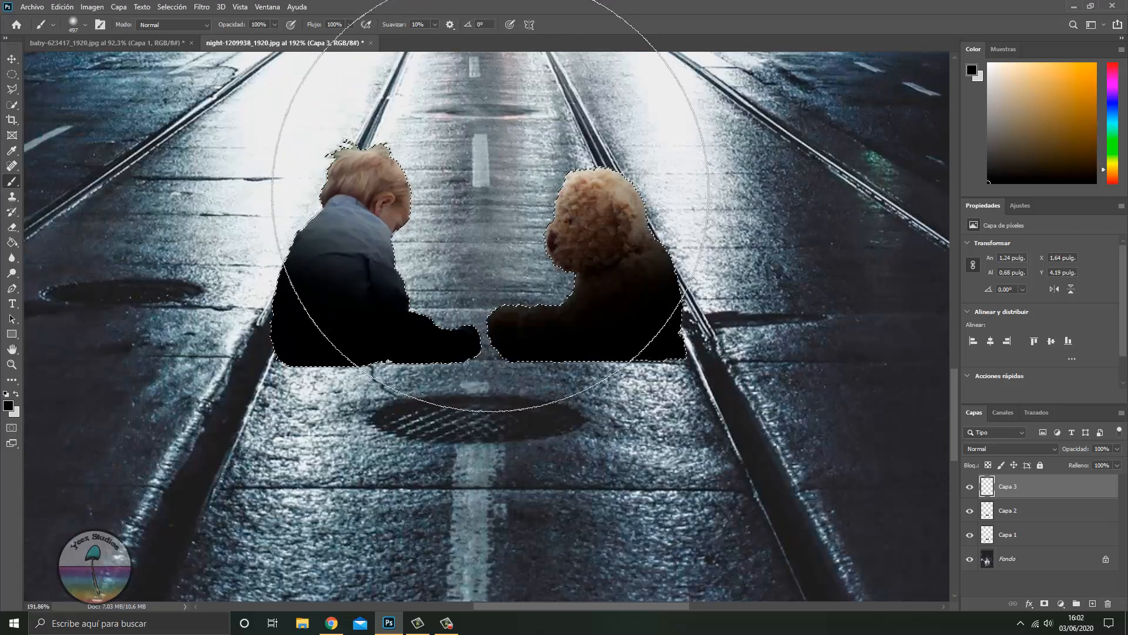
pyautogui.scroll(2, 447, 176)
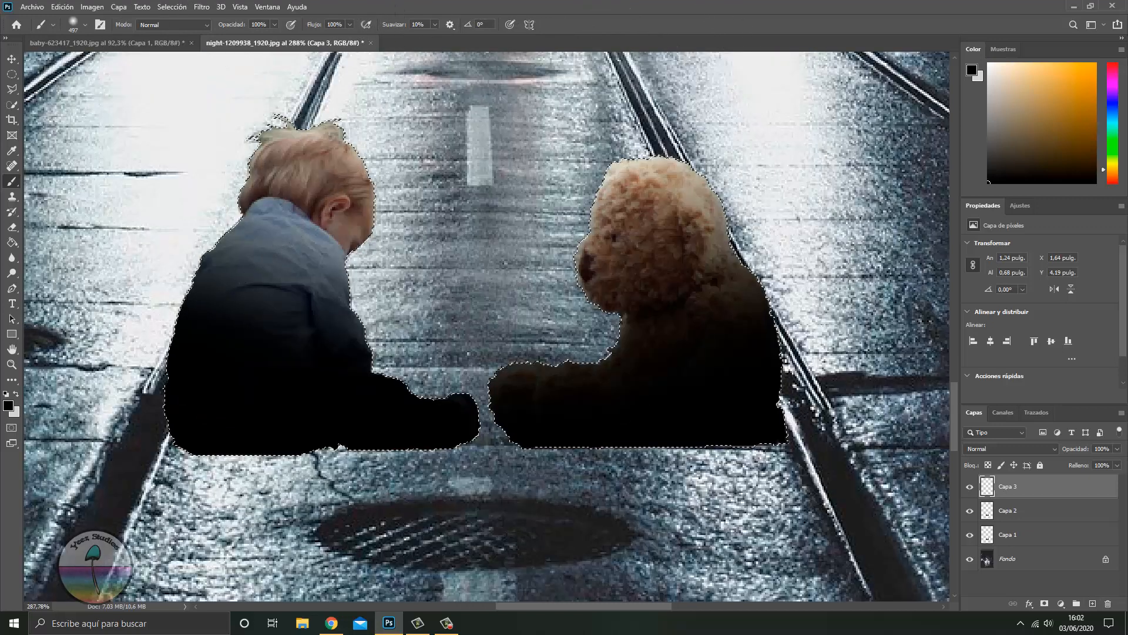
pyautogui.click(86, 24)
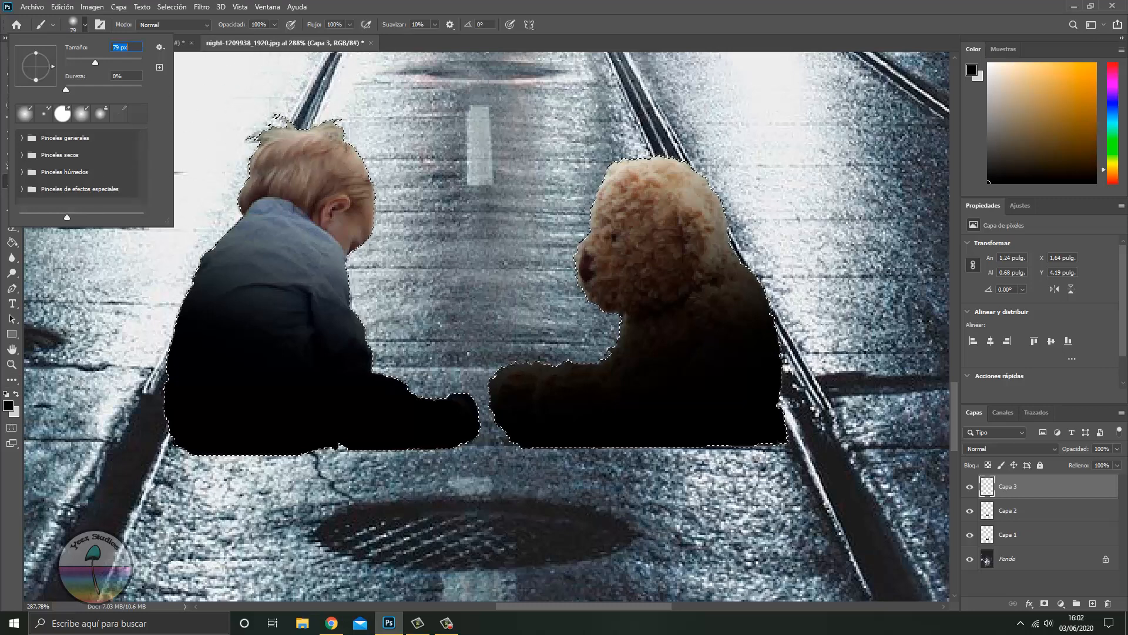
pyautogui.click(16, 394)
pyautogui.scroll(5, 461, 225)
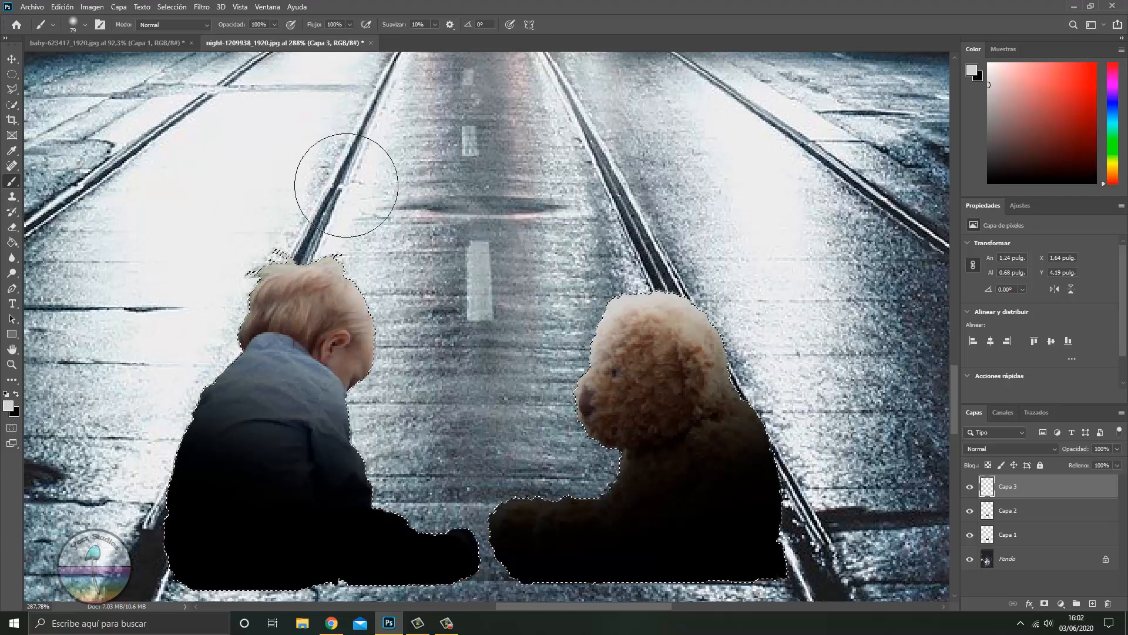
# - Reduce the brush to 39 px and paint a light gray rim along the child's front and upper leg edge
pyautogui.scroll(4, 422, 523)
pyautogui.click(85, 25)
pyautogui.moveTo(85, 63); pyautogui.dragTo(80, 62)
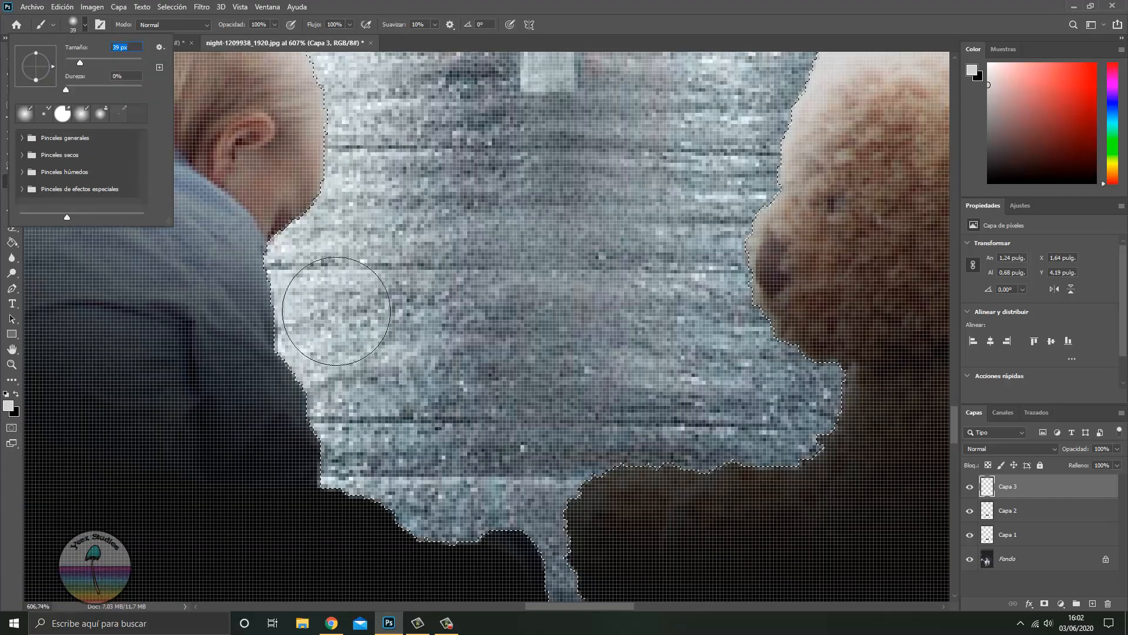
pyautogui.click(336, 311)
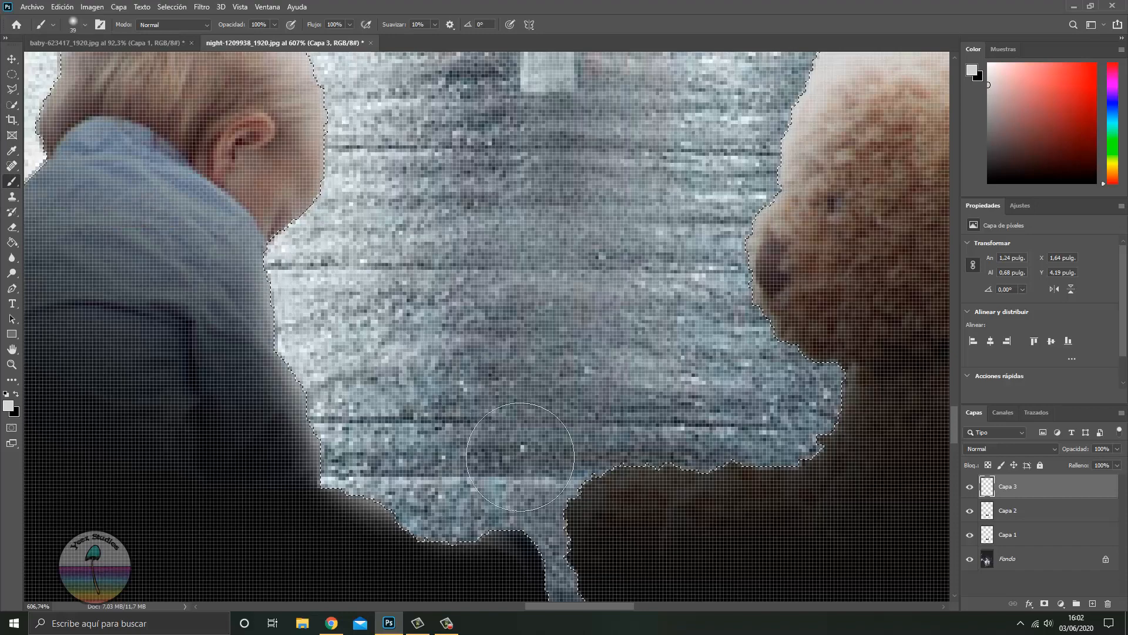
# - Paint the light gray rim along the bear's leg, chest and upper back, and strengthen it along the child's leg
pyautogui.scroll(-4, 520, 456)
pyautogui.scroll(1, 650, 276)
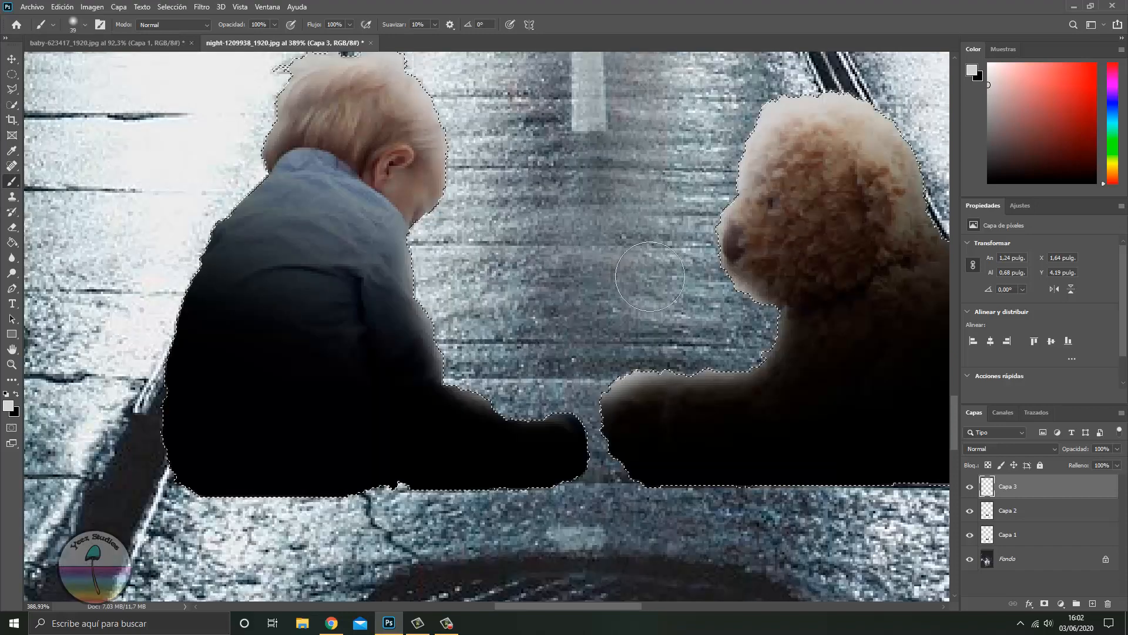
pyautogui.scroll(-3, 650, 276)
pyautogui.scroll(4, 869, 164)
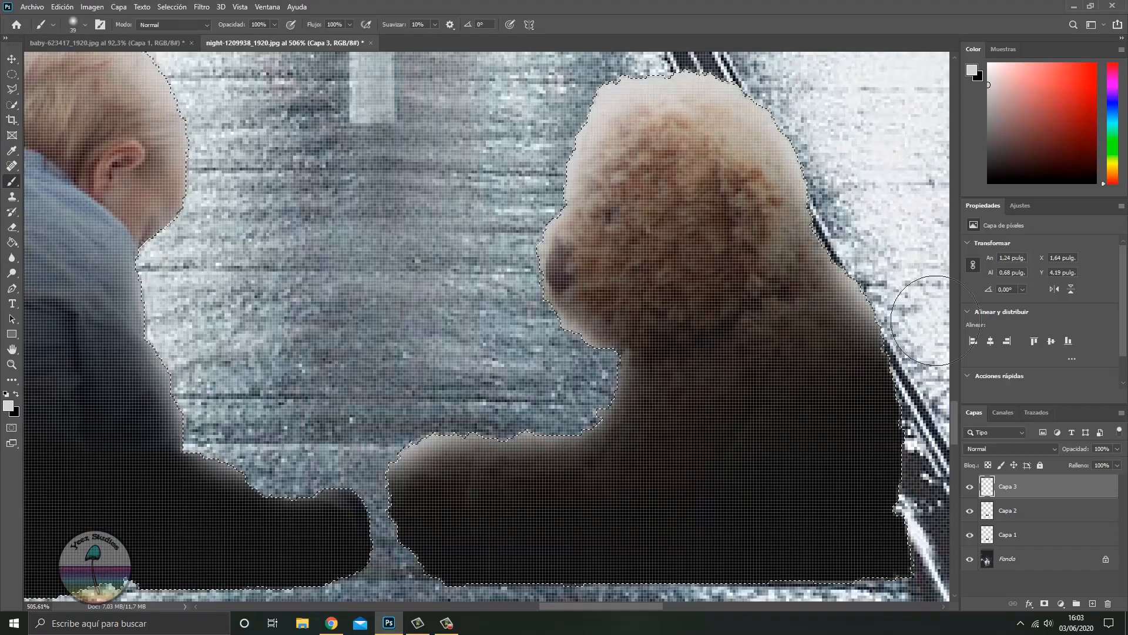
pyautogui.scroll(-3, 935, 320)
pyautogui.scroll(3, 299, 299)
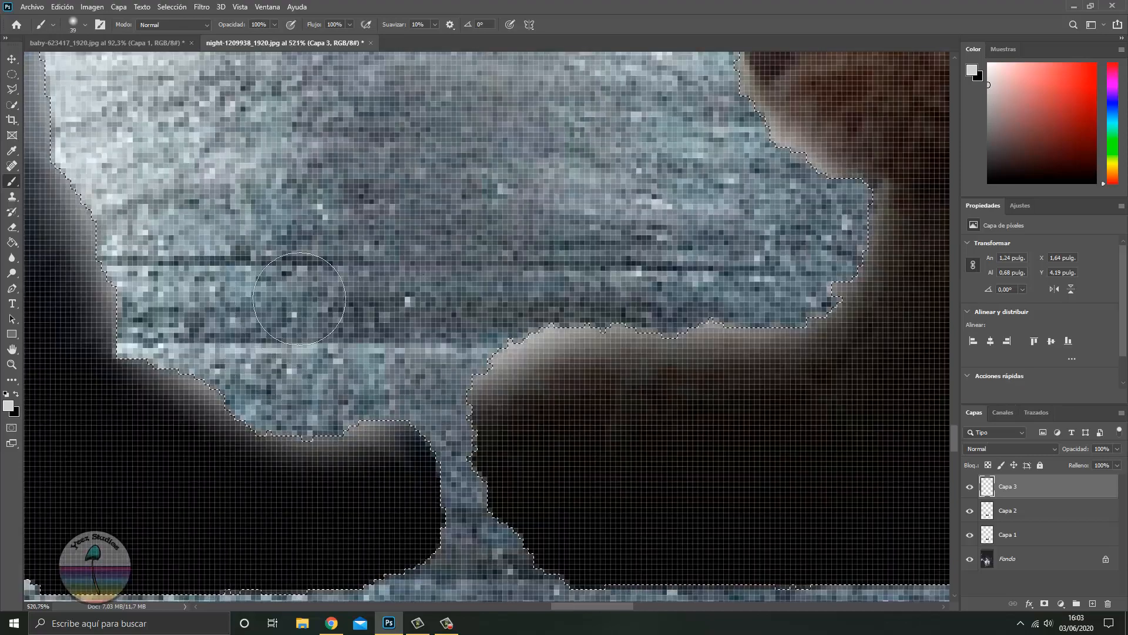
# - Clear the selection around the child and bear after checking the painted rim light
pyautogui.scroll(-3, 299, 298)
pyautogui.scroll(3, 182, 126)
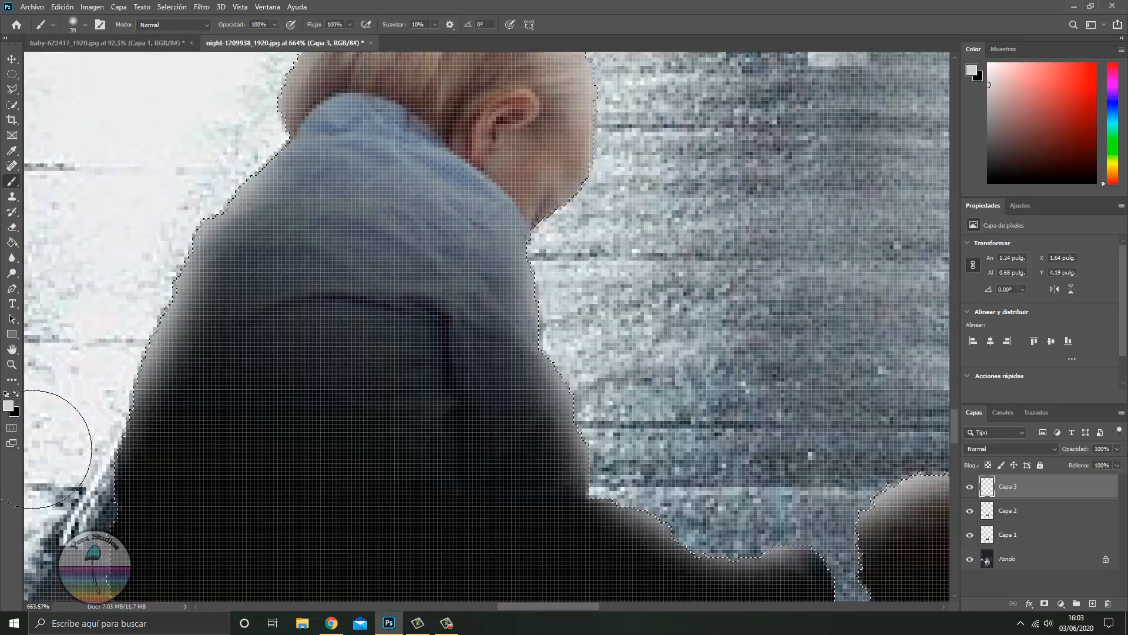
pyautogui.scroll(-3, 227, 176)
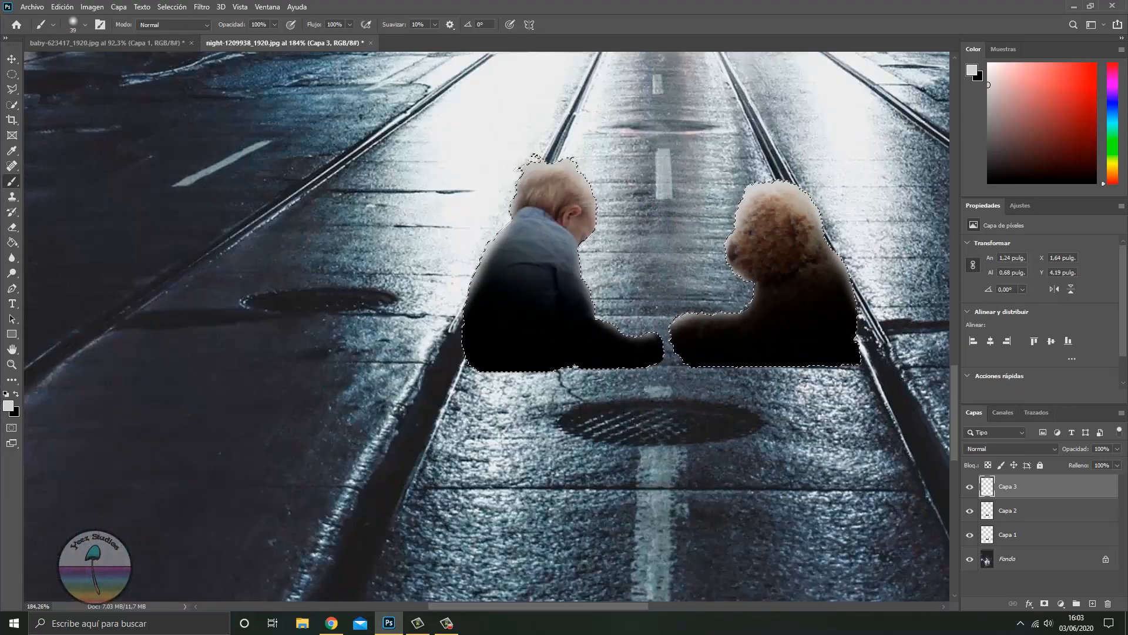
pyautogui.hotkey('ctrl', 'd')
pyautogui.hscroll(3, 487, 326)
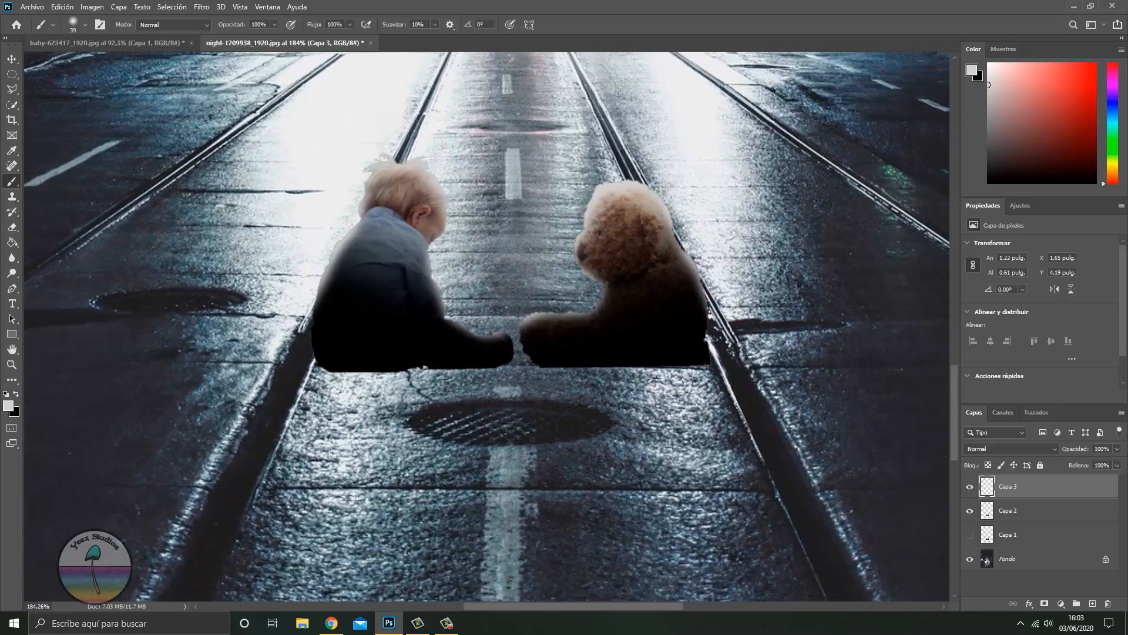
# - Add a drop shadow effect to Capa 1 and show its settings
pyautogui.click(970, 535)
pyautogui.click(1017, 535)
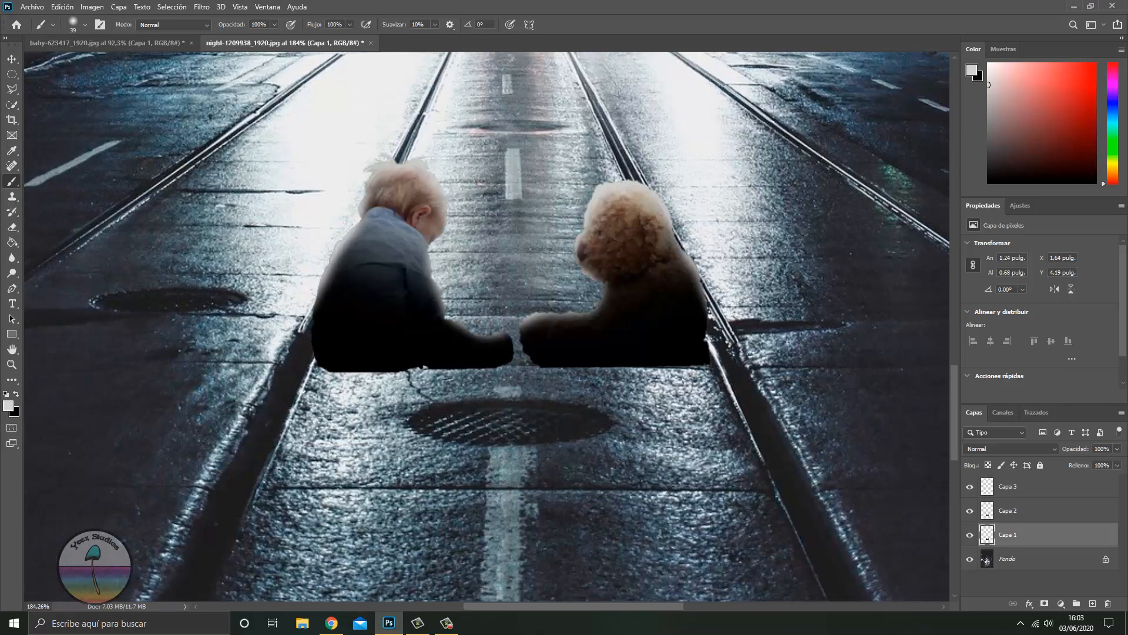
pyautogui.rightClick(1017, 534)
pyautogui.click(993, 53)
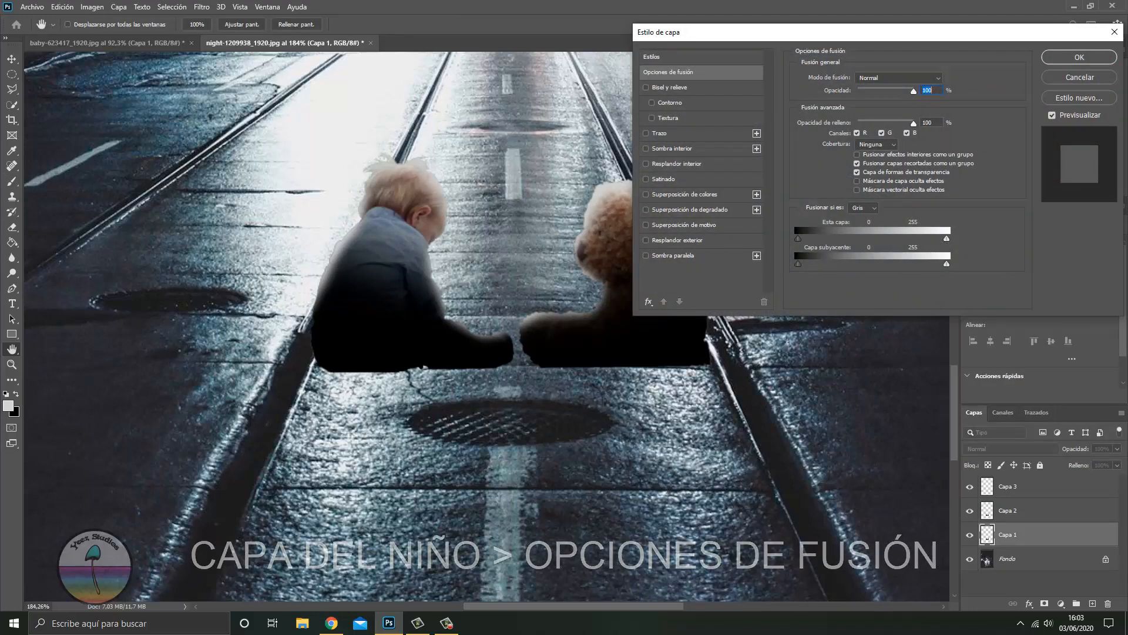
pyautogui.click(646, 256)
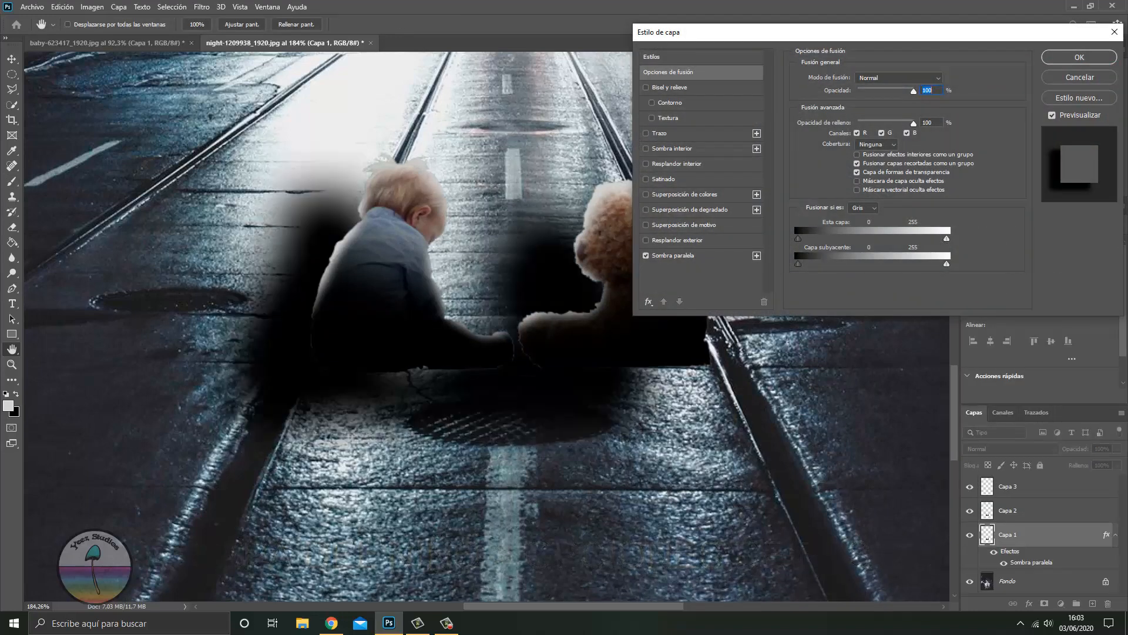
pyautogui.click(674, 256)
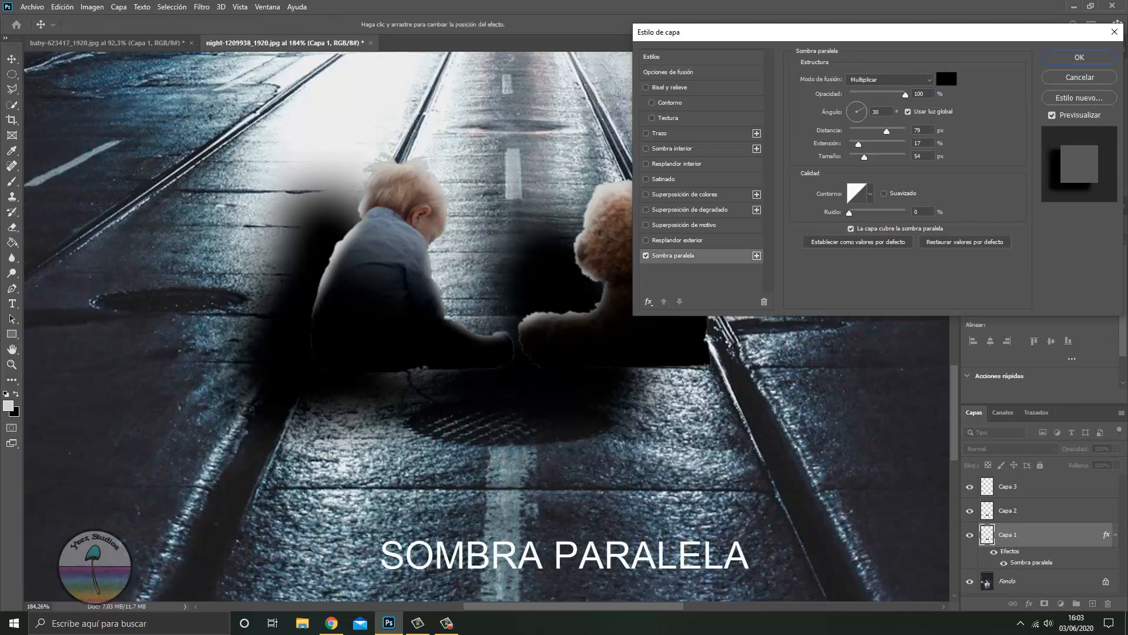
# - Angle the drop shadow to fall almost straight down the road, increase its spread, reduce its size and apply the effect
pyautogui.click(858, 104)
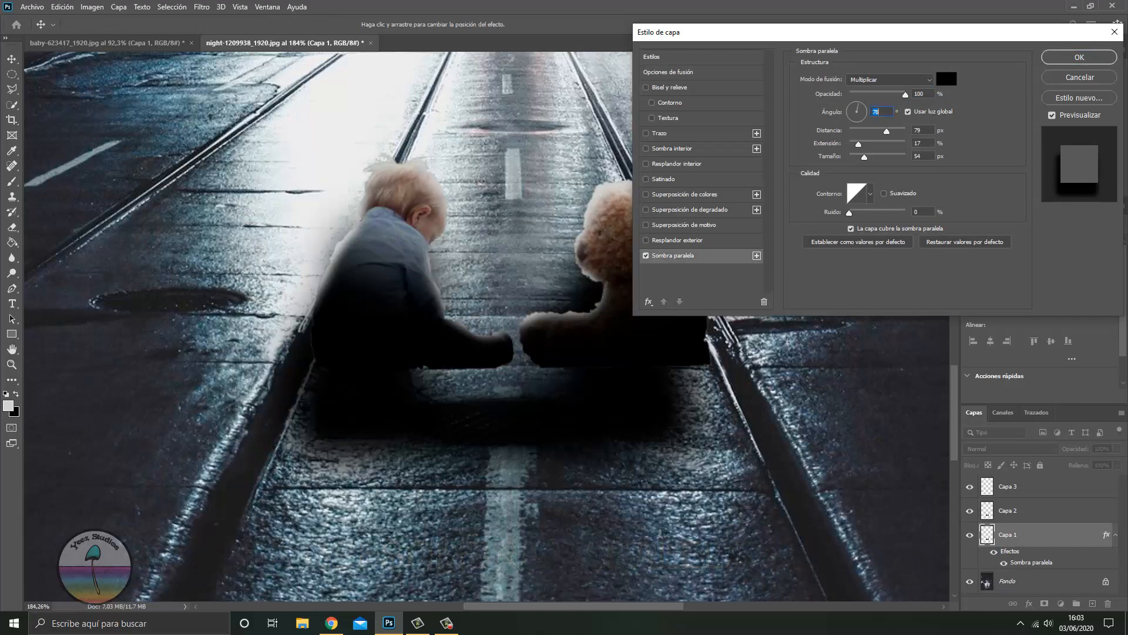
pyautogui.click(856, 104)
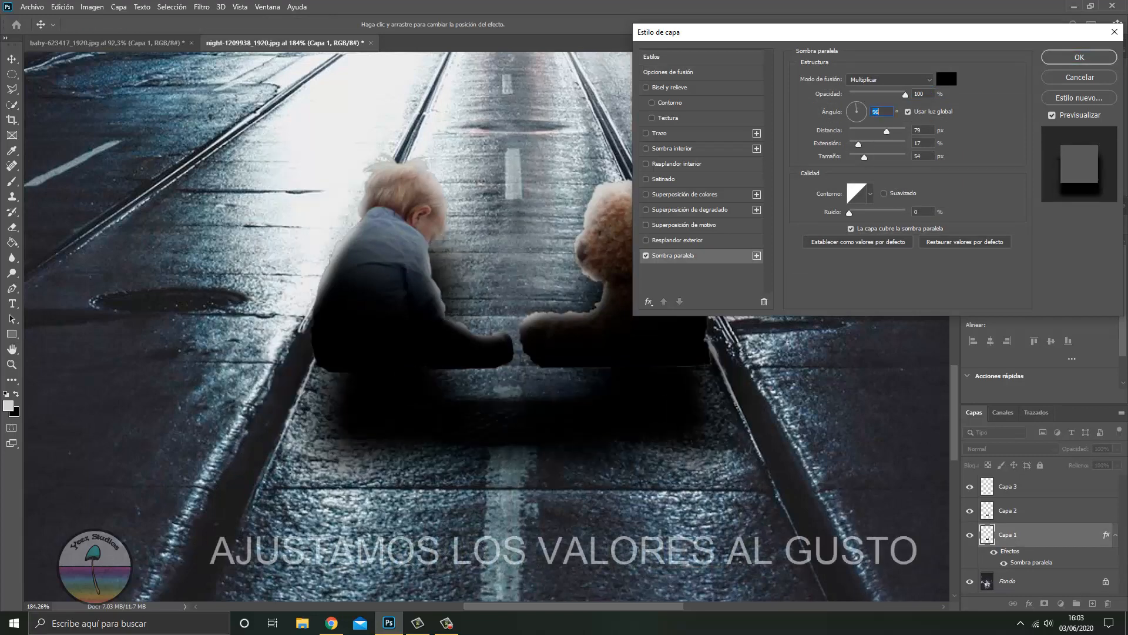
pyautogui.moveTo(858, 145); pyautogui.dragTo(888, 132)
pyautogui.moveTo(864, 158); pyautogui.dragTo(858, 157)
pyautogui.click(1080, 57)
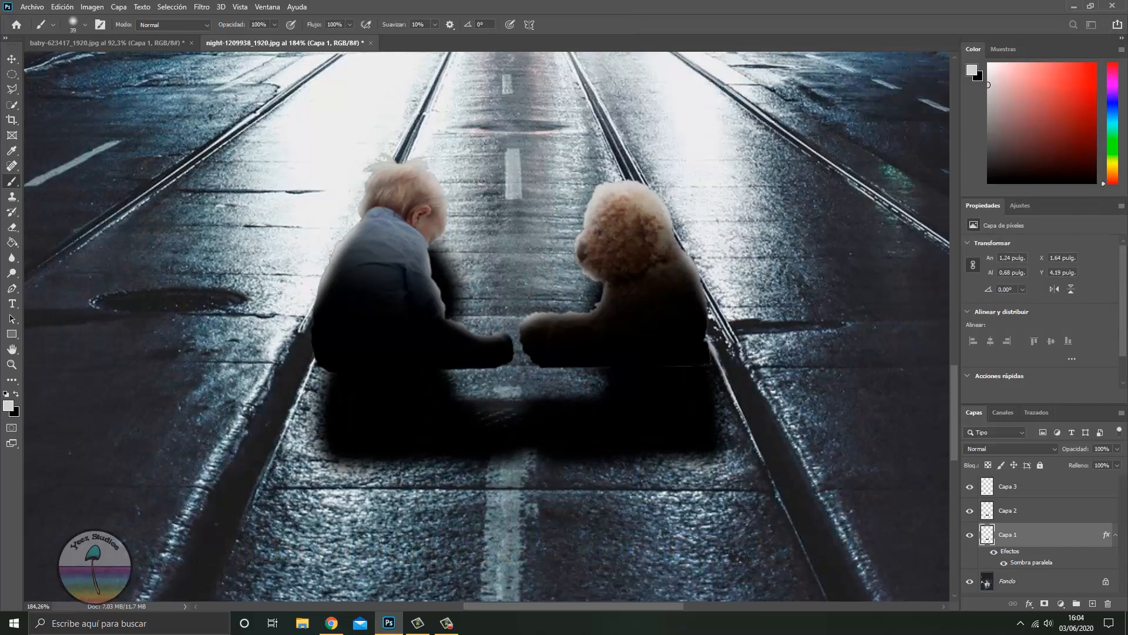
# - Convert Capa 1's drop shadow effect into its own separate layer
pyautogui.hotkey('ctrl', '0')
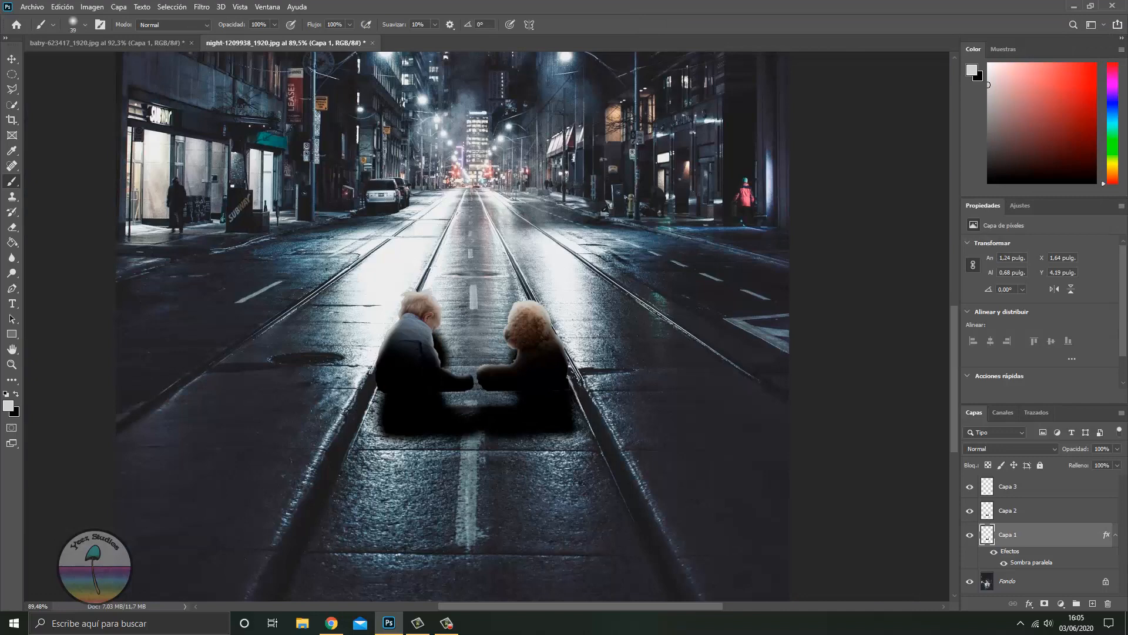
pyautogui.rightClick(1106, 534)
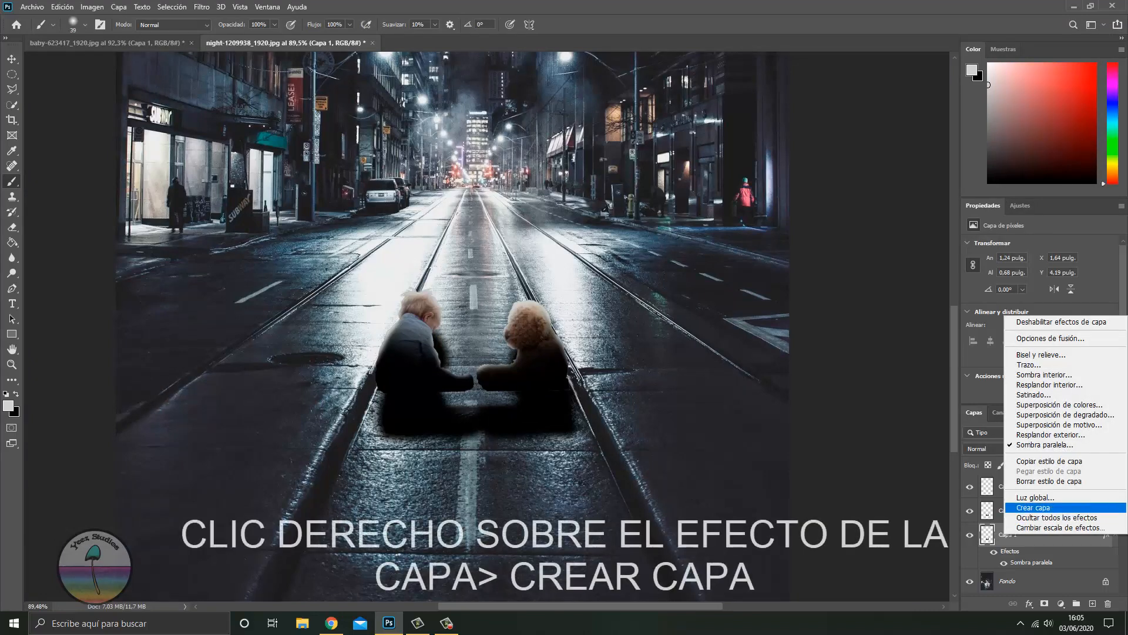
pyautogui.click(1033, 507)
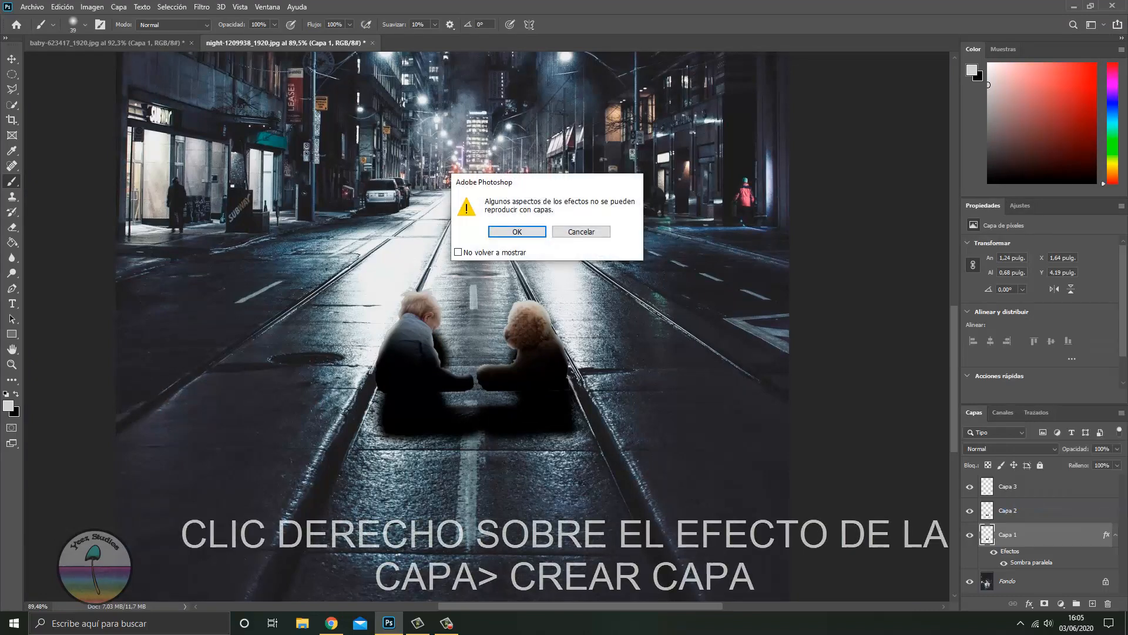
pyautogui.click(511, 232)
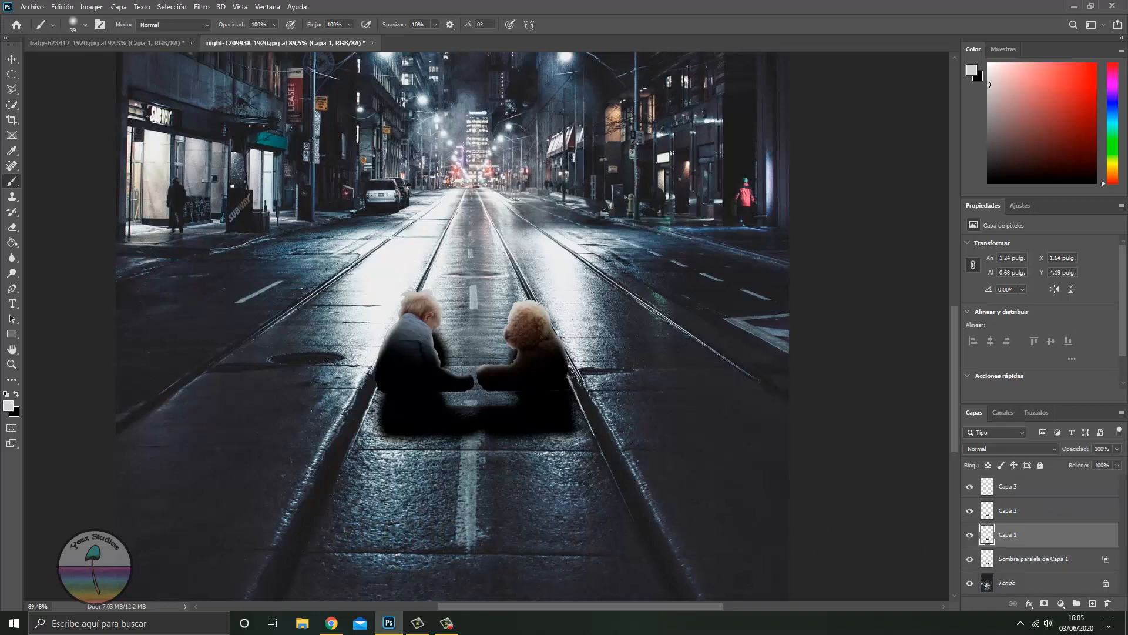
pyautogui.click(61, 7)
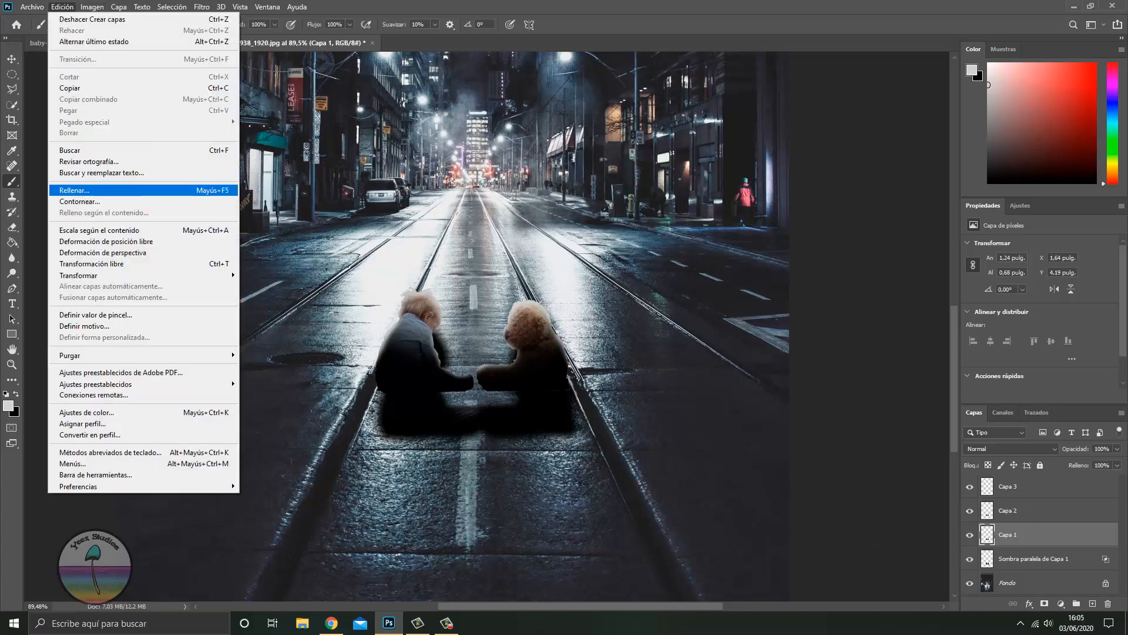
pyautogui.moveTo(88, 275)
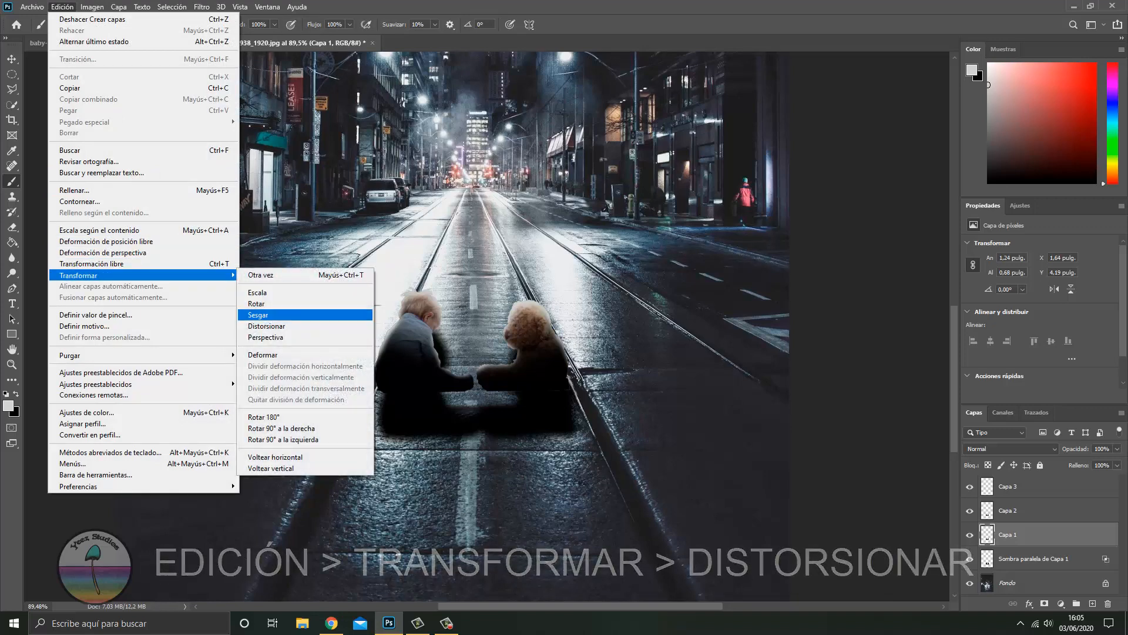
pyautogui.click(266, 325)
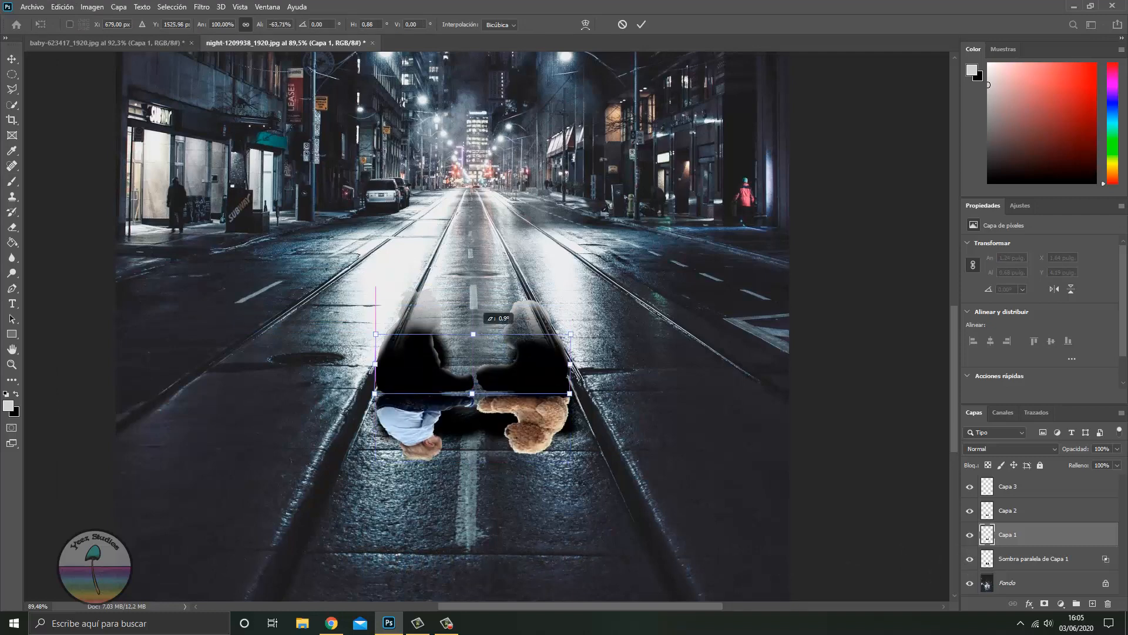
pyautogui.click(1035, 511)
pyautogui.click(1034, 535)
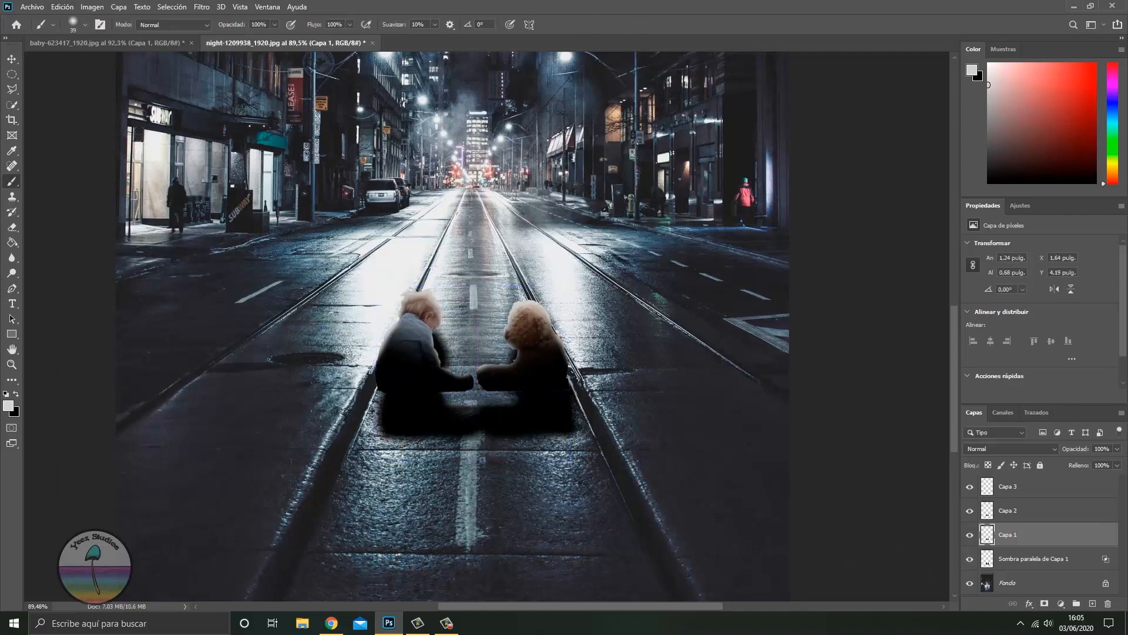
# - Distort the separate shadow layer, flipping it vertically so it stretches down the road to about -133% height
pyautogui.click(1034, 559)
pyautogui.click(63, 7)
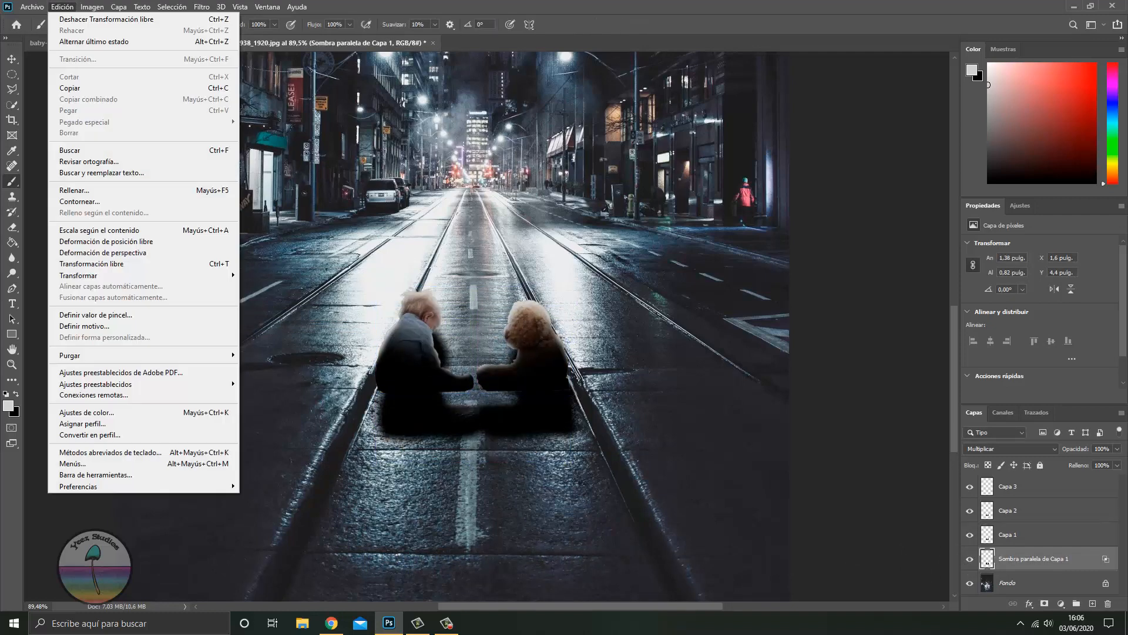
pyautogui.moveTo(147, 299)
pyautogui.click(266, 326)
pyautogui.moveTo(472, 407); pyautogui.dragTo(477, 569)
pyautogui.moveTo(521, 448); pyautogui.dragTo(519, 342)
pyautogui.scroll(6, 518, 357)
pyautogui.scroll(-6, 497, 406)
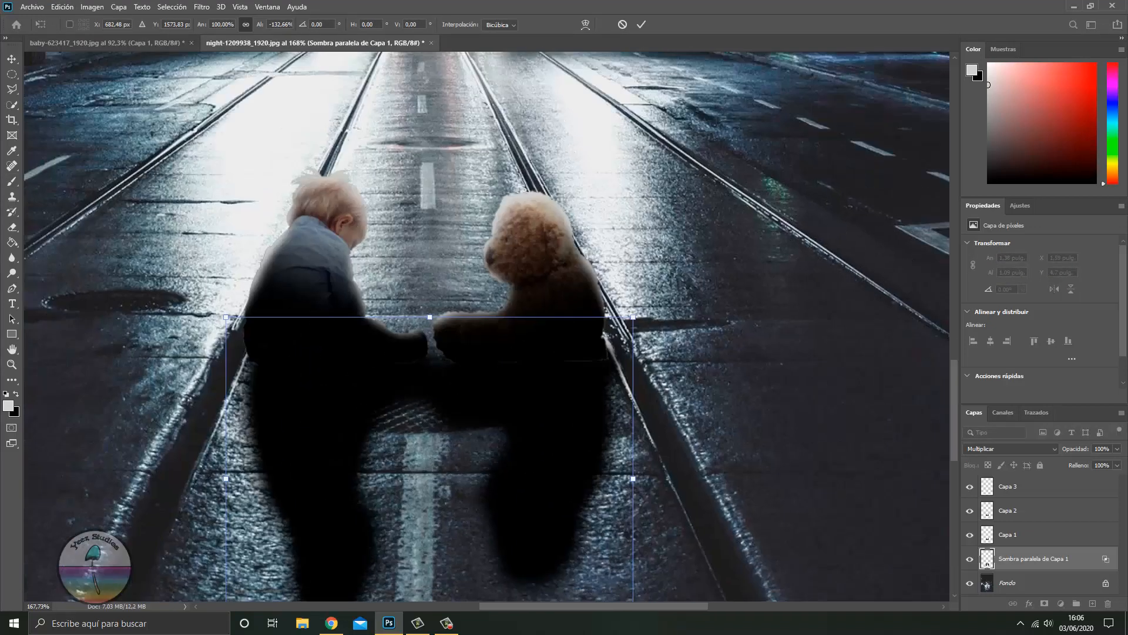
# - Lengthen the flipped shadow to about -170% height, align its upper edge with the child and bear, and apply the distortion
pyautogui.moveTo(461, 583)
pyautogui.mouseDown()
pyautogui.moveTo(461, 601)
pyautogui.moveTo(458, 589)
pyautogui.mouseUp()
pyautogui.scroll(5, 513, 448)
pyautogui.moveTo(520, 411); pyautogui.dragTo(523, 403)
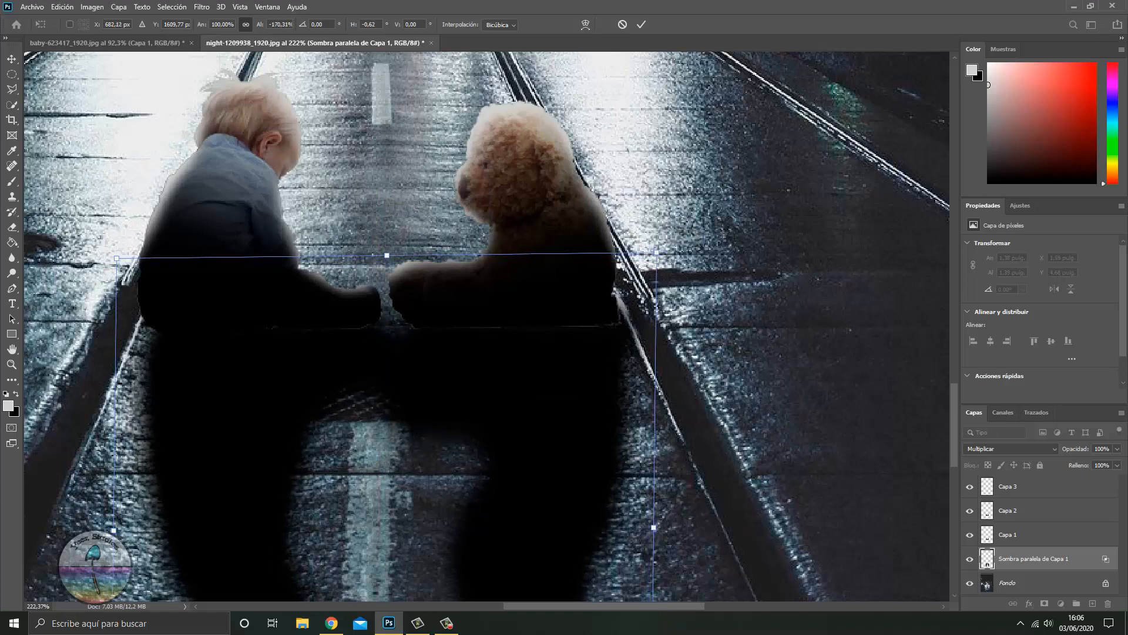
pyautogui.scroll(-4, 600, 364)
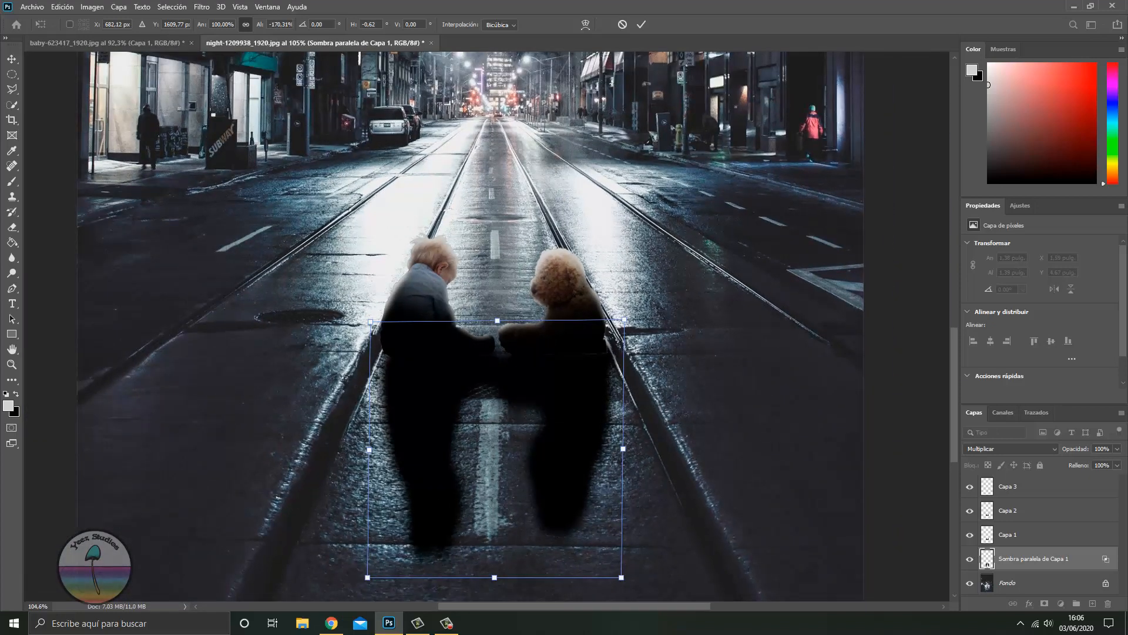
pyautogui.scroll(5, 544, 370)
pyautogui.press('Return')
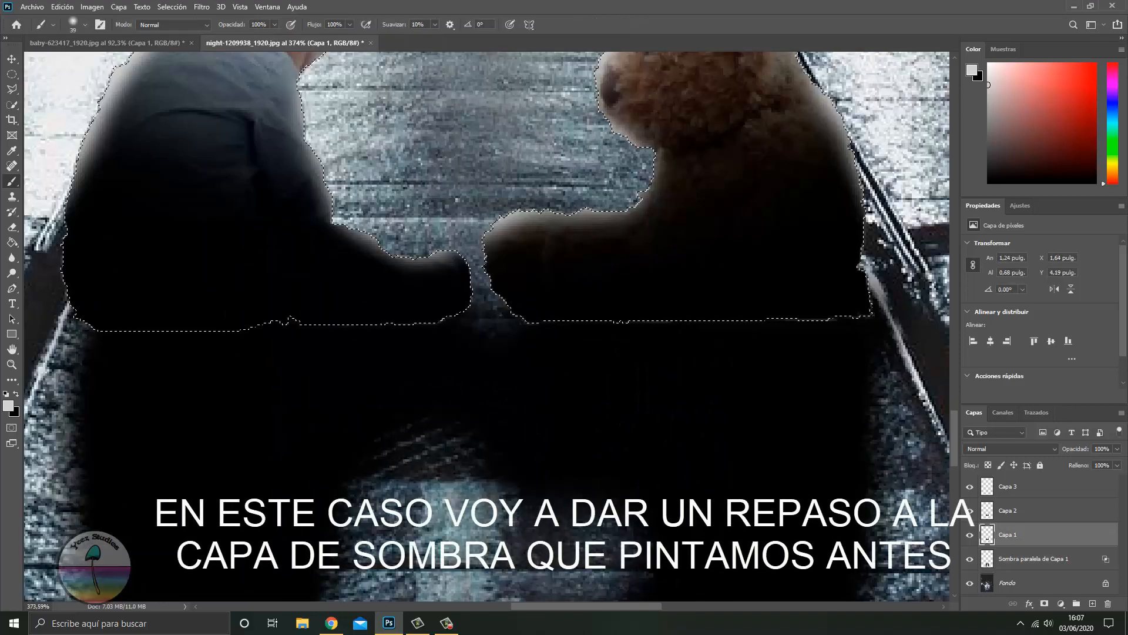
# - Touch up the black shading on the lower bodies of the child and bear, and clear the selection
pyautogui.press('x')
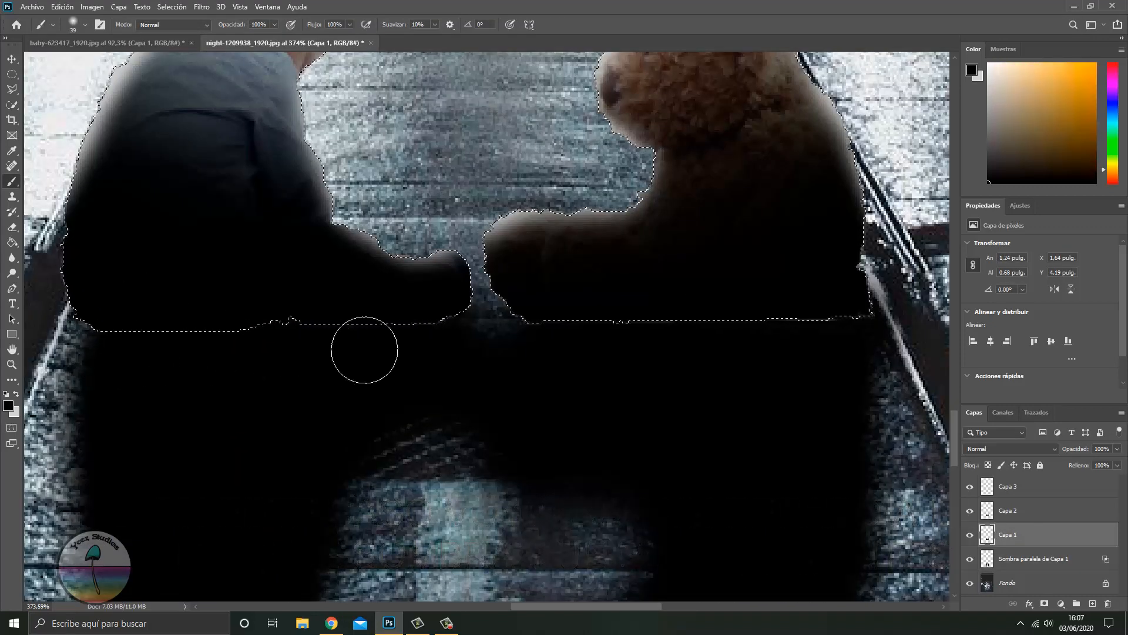
pyautogui.scroll(-5, 582, 497)
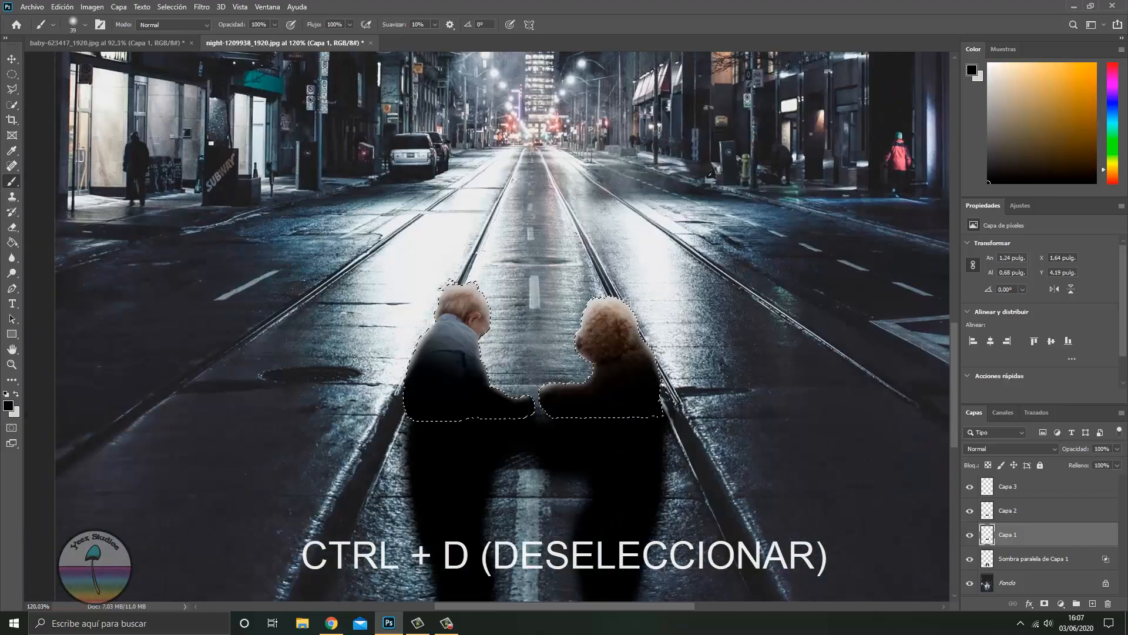
pyautogui.scroll(2, 605, 553)
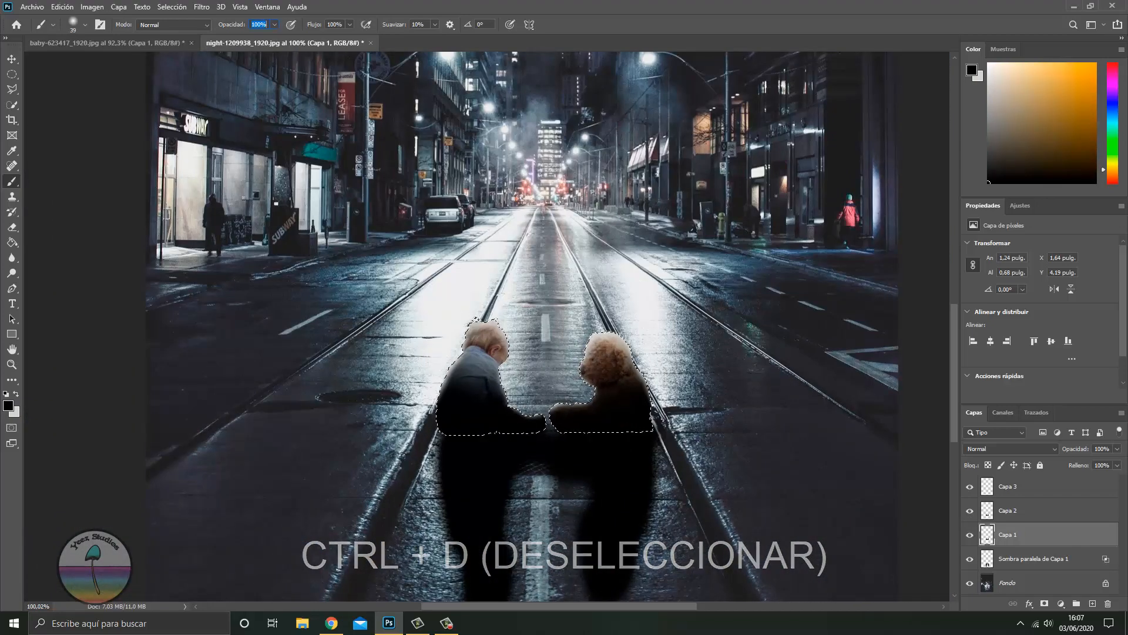
pyautogui.hotkey('ctrl', 'd')
# - Load the shadow layer's outline as a selection and set up a 175 px light gray brush
pyautogui.click(1033, 559)
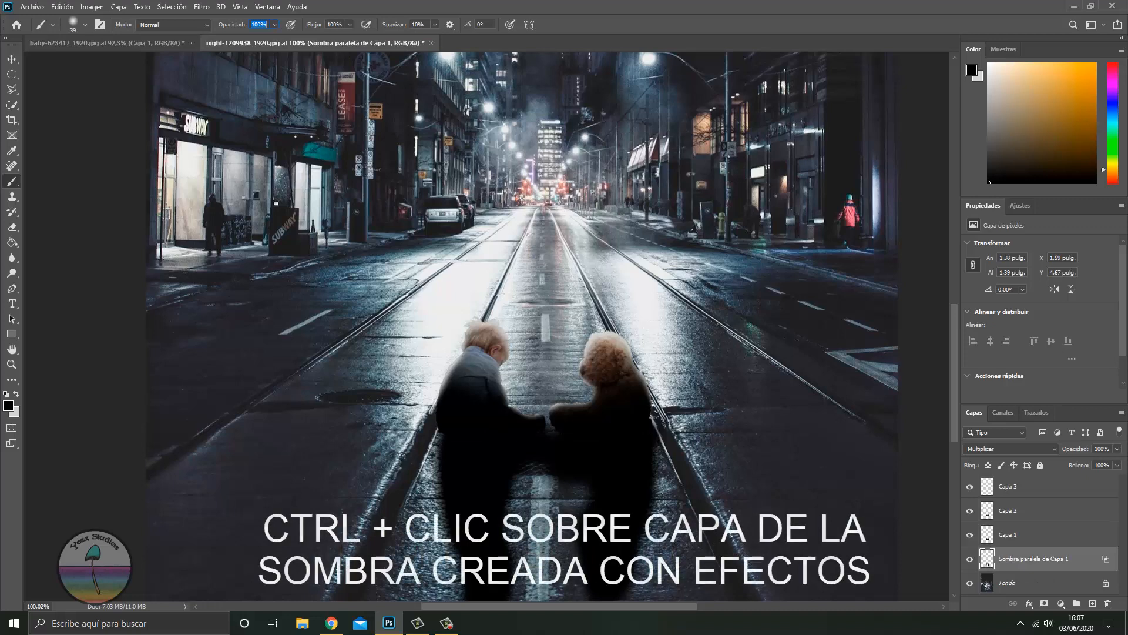
pyautogui.scroll(-3, 522, 326)
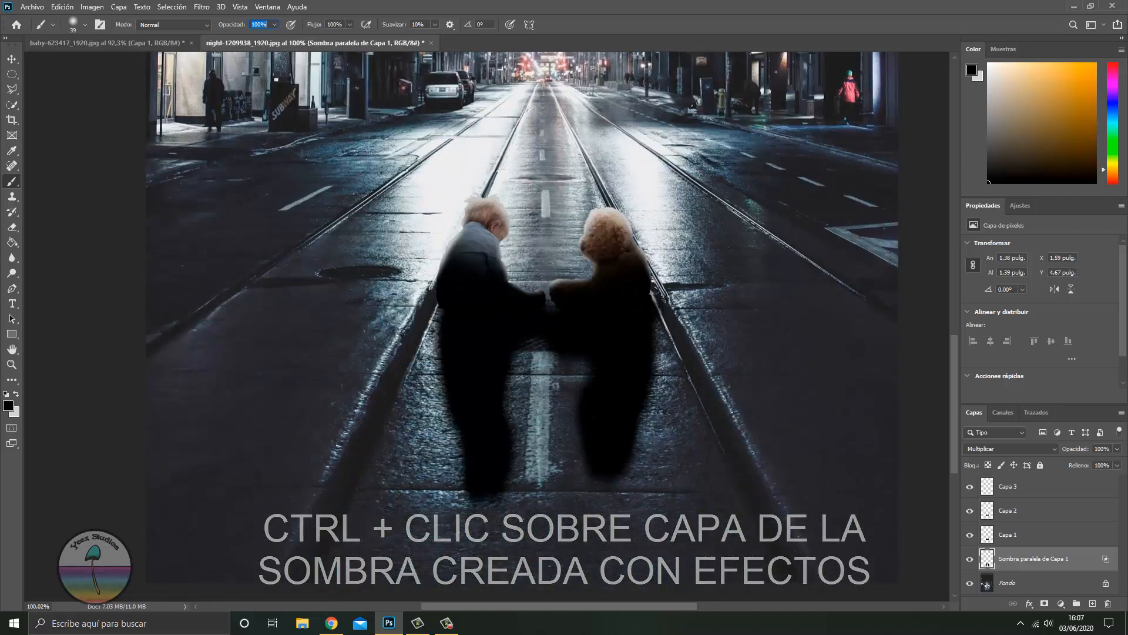
pyautogui.keyDown('ctrl'); pyautogui.click(987, 559); pyautogui.keyUp('ctrl')
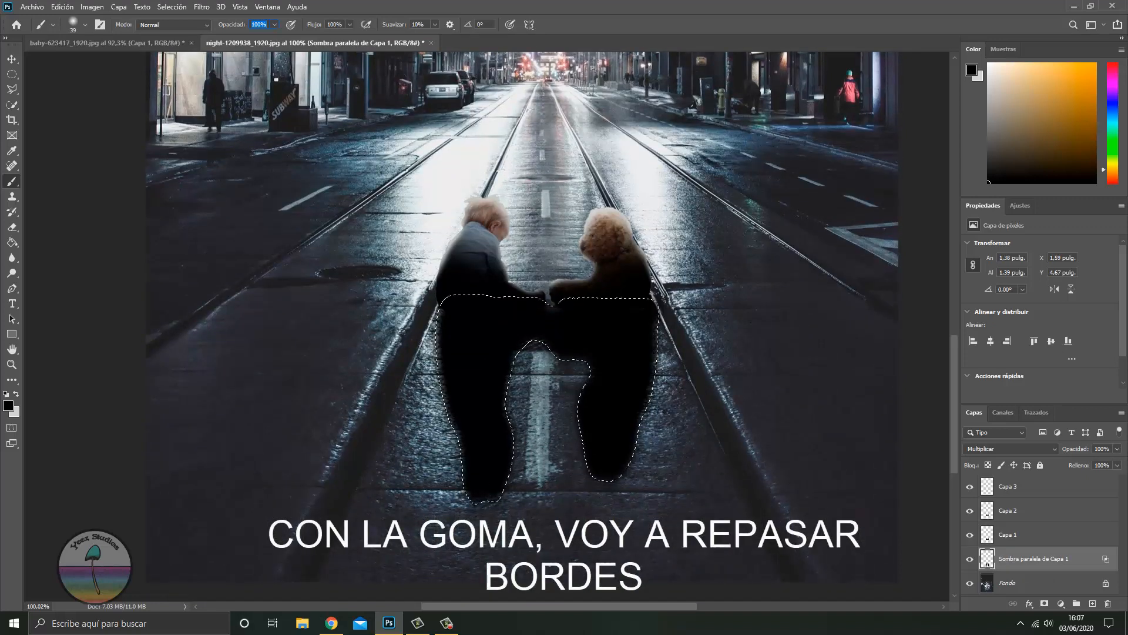
pyautogui.click(84, 25)
pyautogui.moveTo(69, 60); pyautogui.dragTo(79, 61)
pyautogui.press('x')
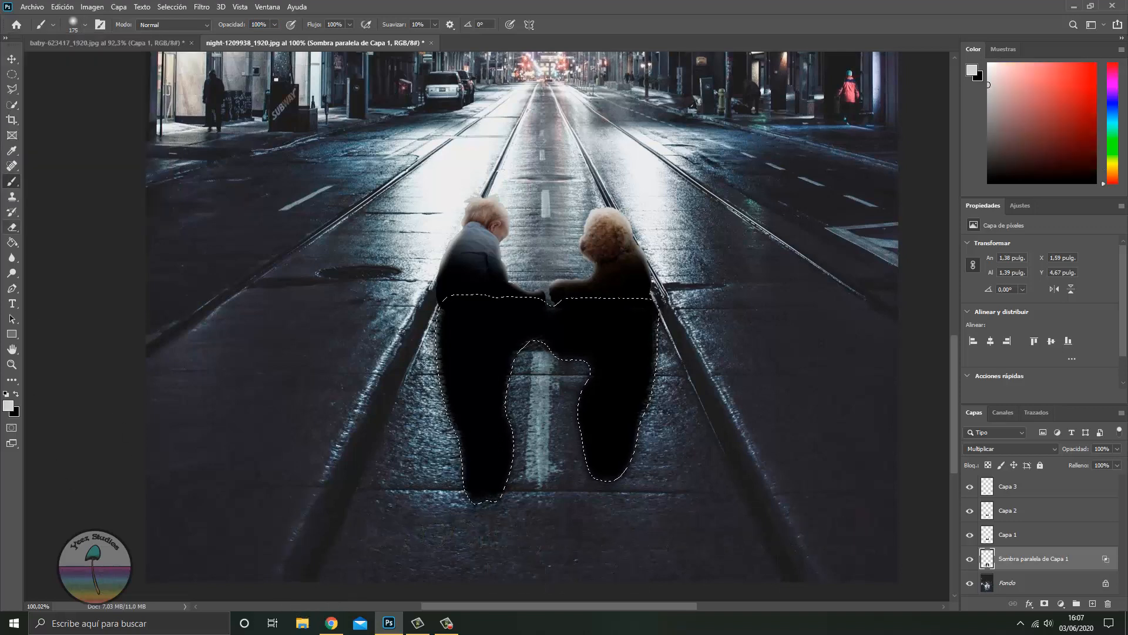
# - Soften the cast shadow's edges and lower part with a 450 px light gray brush at 43% opacity
pyautogui.click(12, 227)
pyautogui.click(85, 24)
pyautogui.click(64, 110)
pyautogui.click(433, 543)
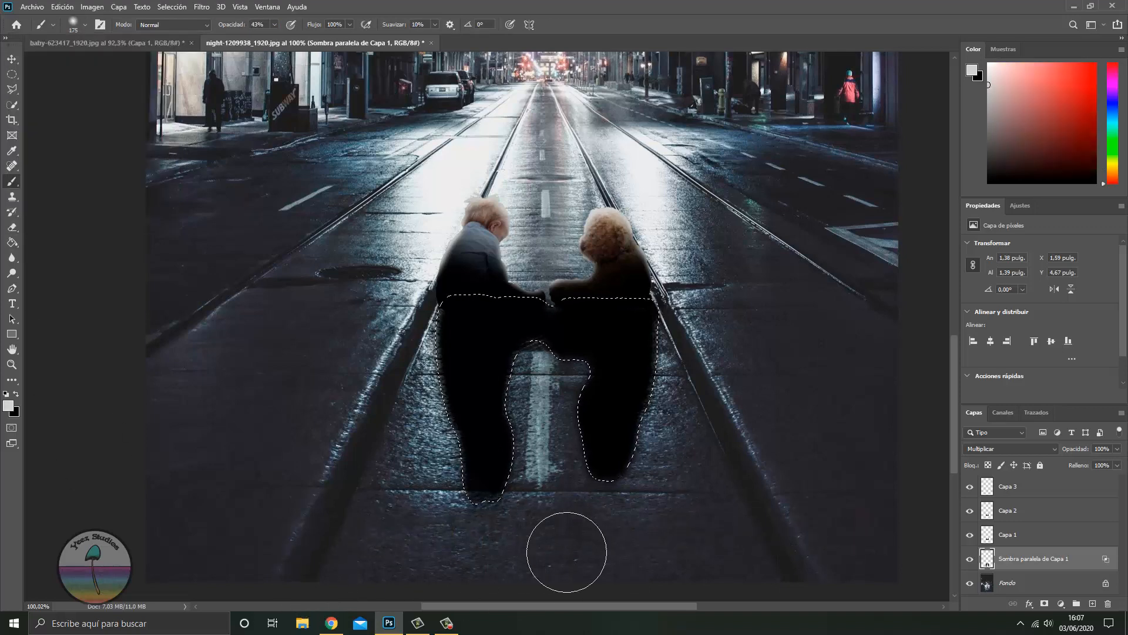
pyautogui.click(85, 24)
pyautogui.moveTo(79, 61); pyautogui.dragTo(90, 61)
pyautogui.click(293, 514)
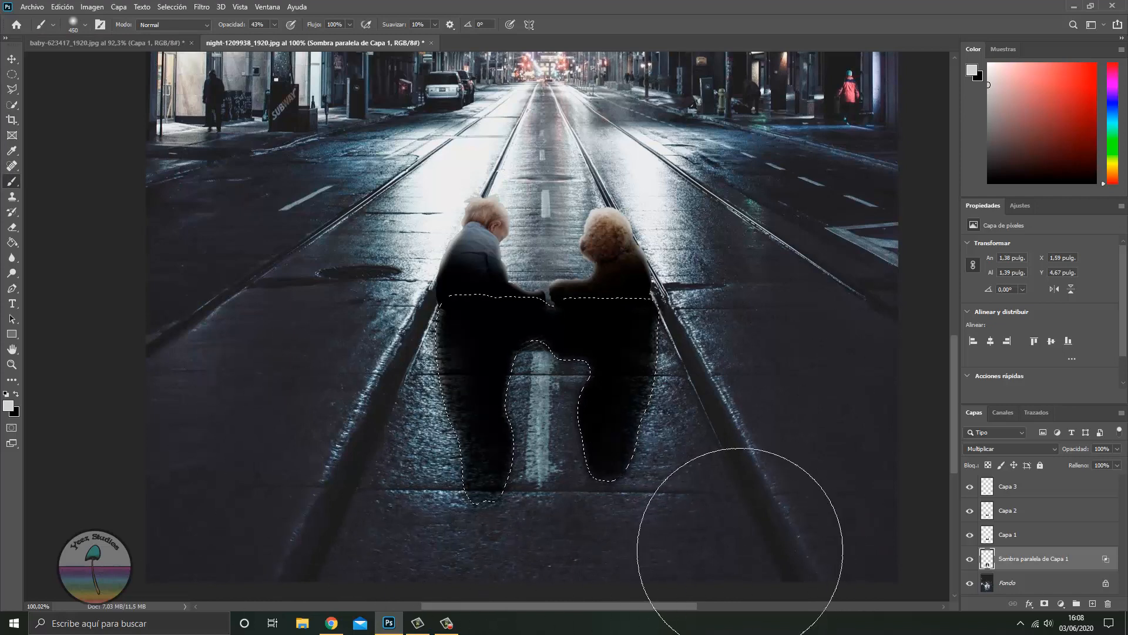
# - Clear the selection around the cast shadow and view the whole composite
pyautogui.hotkey('ctrl', 'd')
pyautogui.scroll(-6, 764, 299)
pyautogui.hscroll(5, 707, 471)
pyautogui.scroll(2, 707, 471)
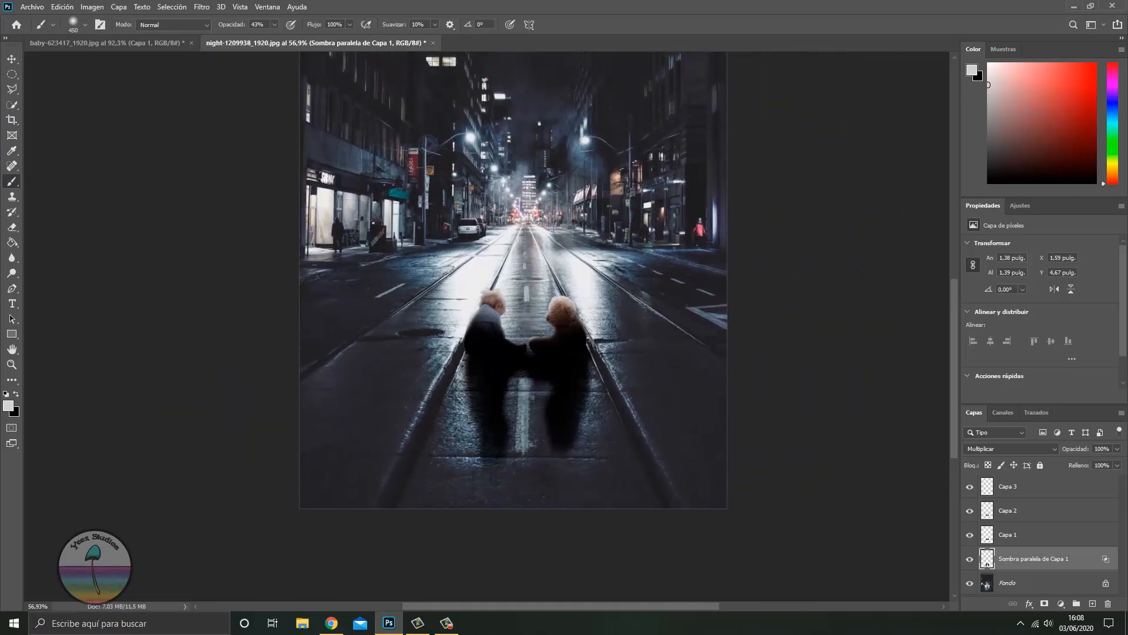
pyautogui.scroll(-2, 847, 272)
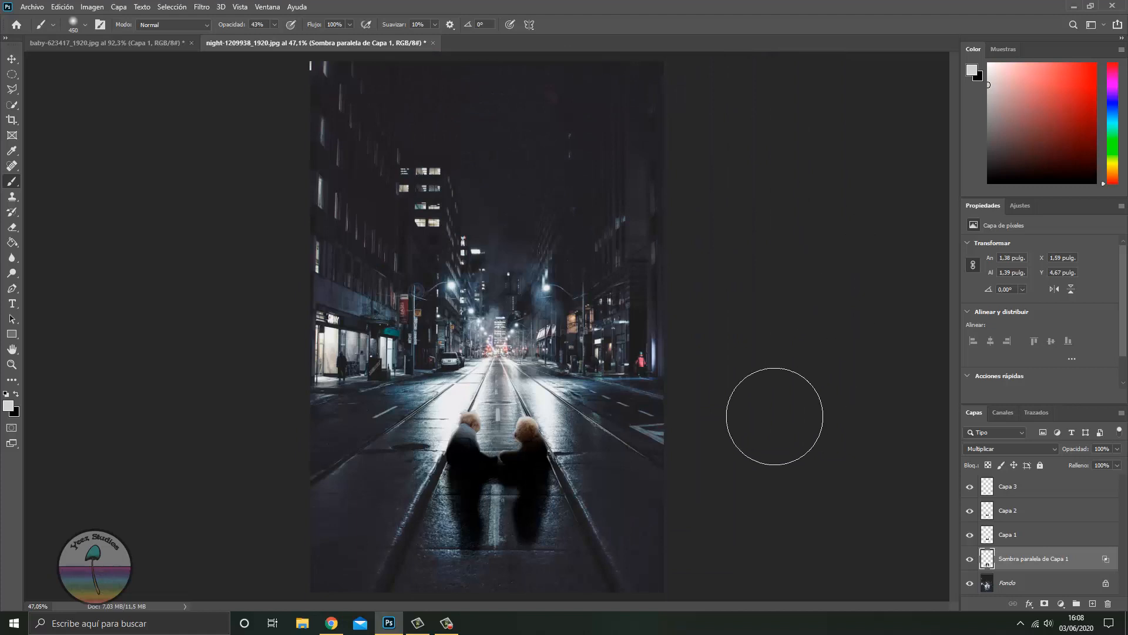